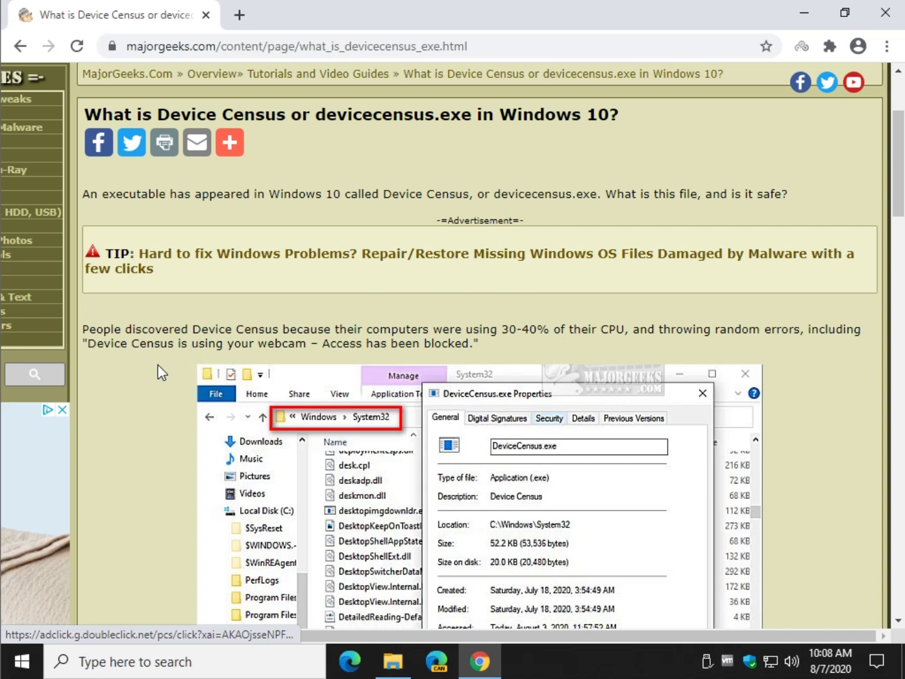
Copy the path C:\Windows\System32 from the Device Census article, then clear the selection.
{"action": "scroll", "coordinate": [136, 346], "scroll_direction": "down", "scroll_amount": 1}
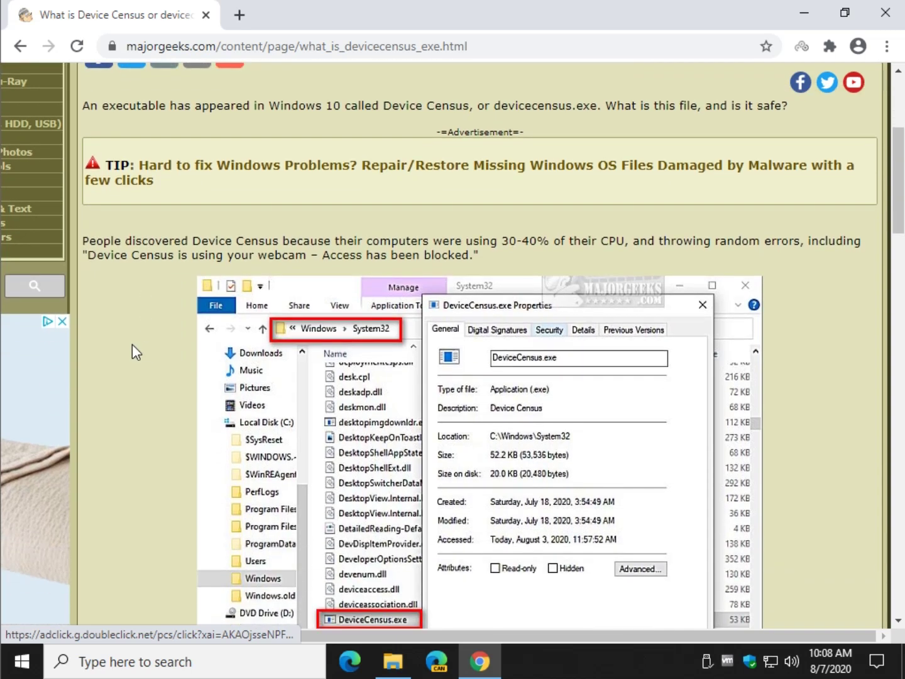
{"action": "scroll", "coordinate": [135, 487], "scroll_direction": "down", "scroll_amount": 3}
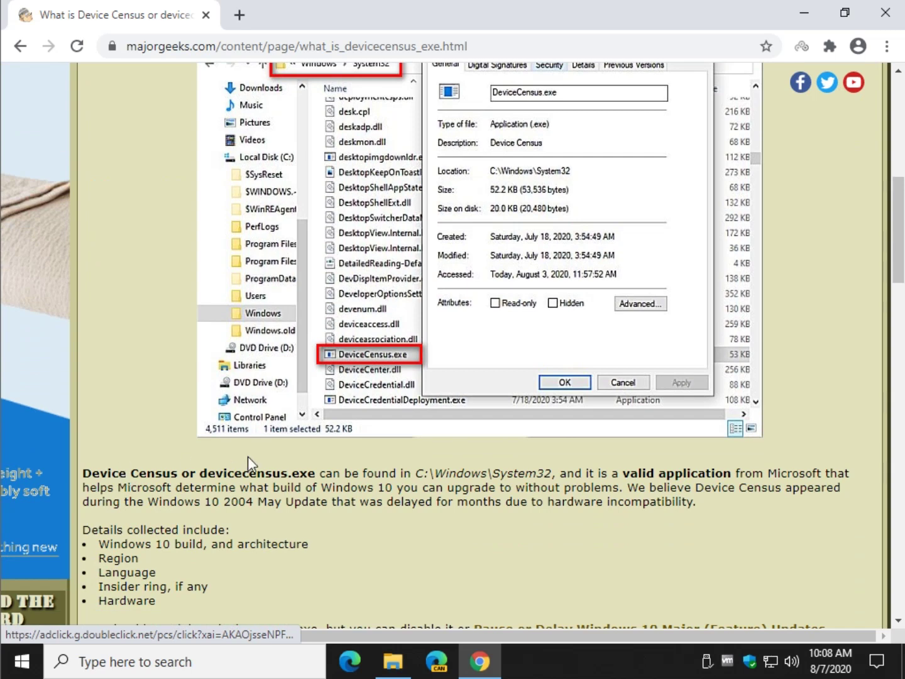
{"action": "left_click_drag", "start_coordinate": [417, 473], "coordinate": [535, 480]}
{"action": "right_click", "coordinate": [536, 481]}
{"action": "left_click", "coordinate": [566, 490]}
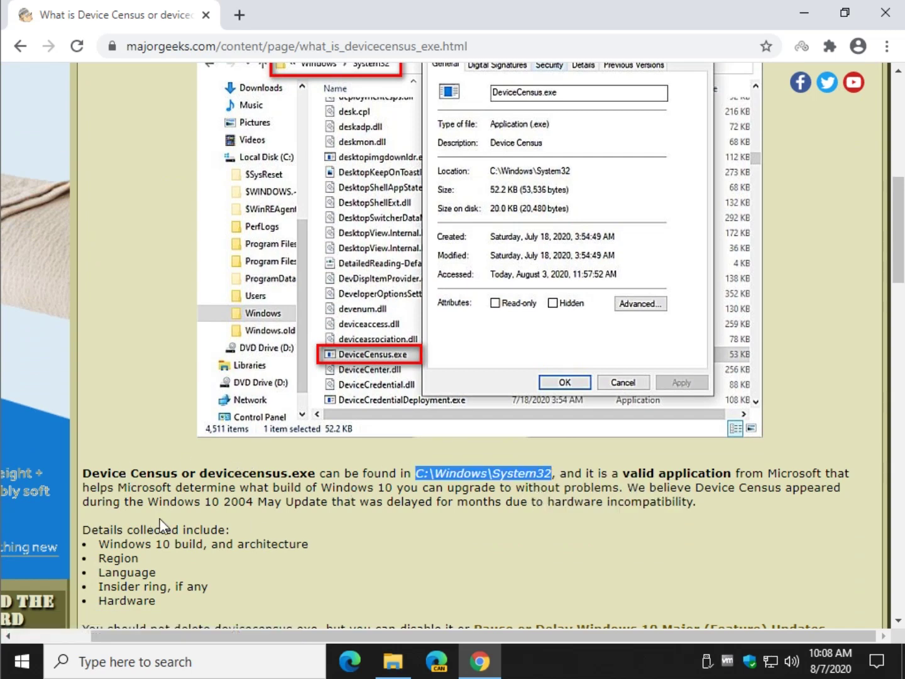
{"action": "left_click", "coordinate": [228, 489]}
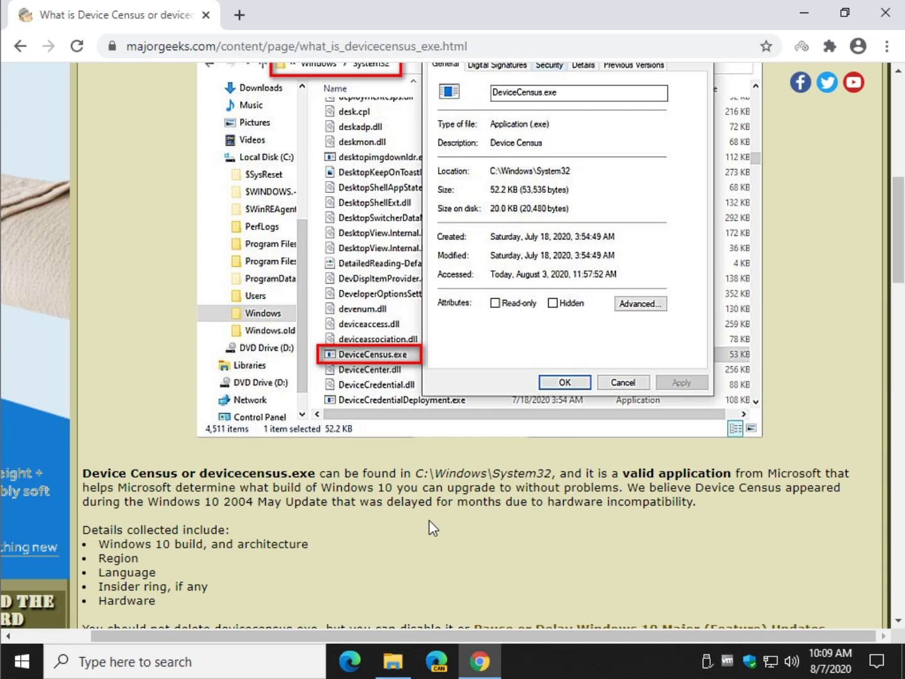
Open File Explorer at C:\Windows\System32.
{"action": "key", "text": "super+e"}
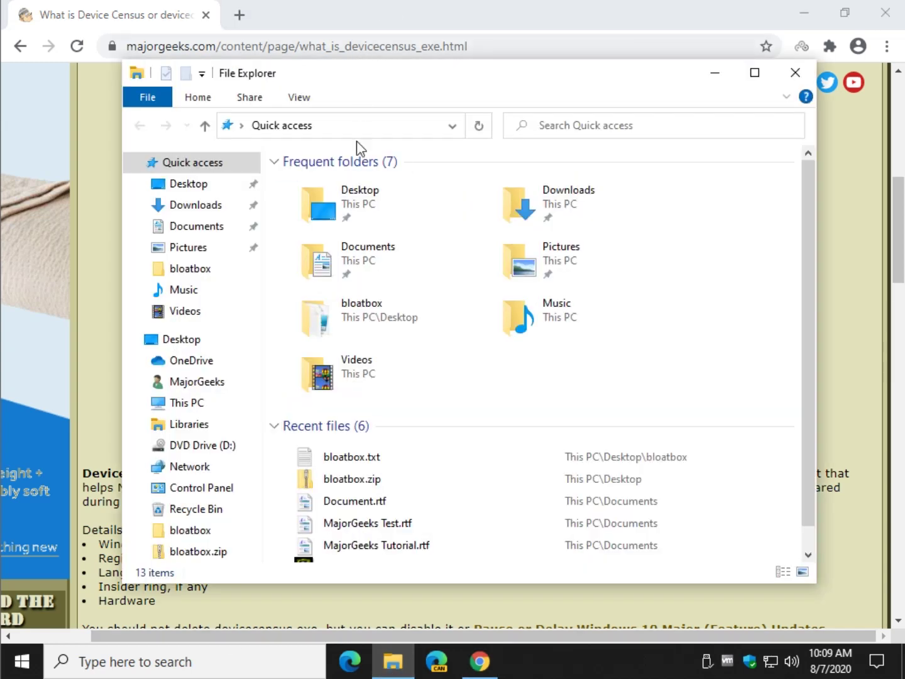
{"action": "left_click", "coordinate": [400, 130]}
{"action": "type", "text": "C:\\Windows\\System32"}
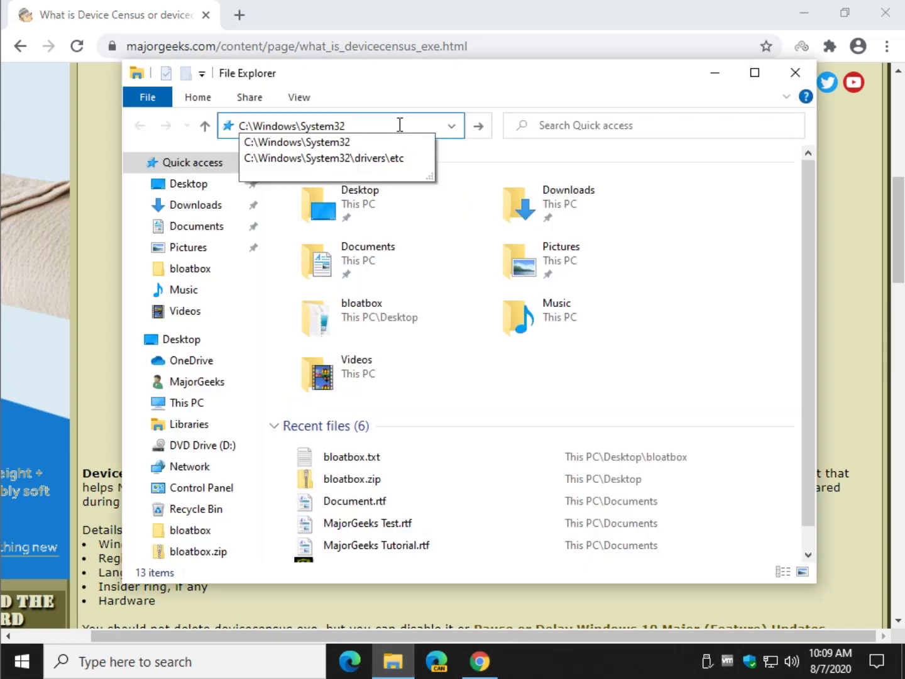
{"action": "key", "text": "Return"}
Scroll the System32 file list down and select DeviceCensus.exe.
{"action": "scroll", "coordinate": [740, 422], "scroll_direction": "down", "scroll_amount": 3}
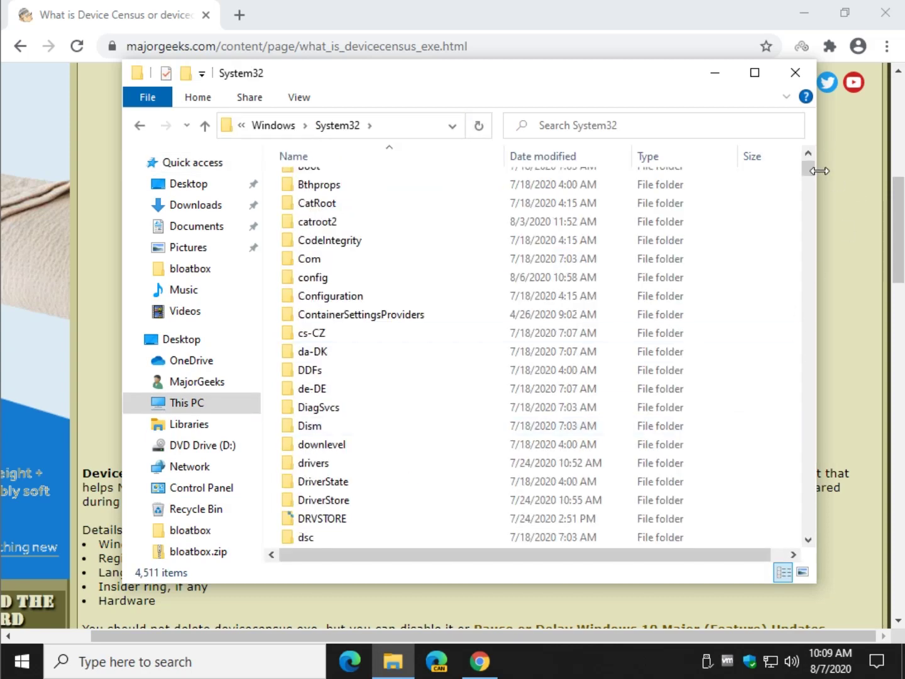
{"action": "left_click_drag", "start_coordinate": [809, 176], "coordinate": [794, 240]}
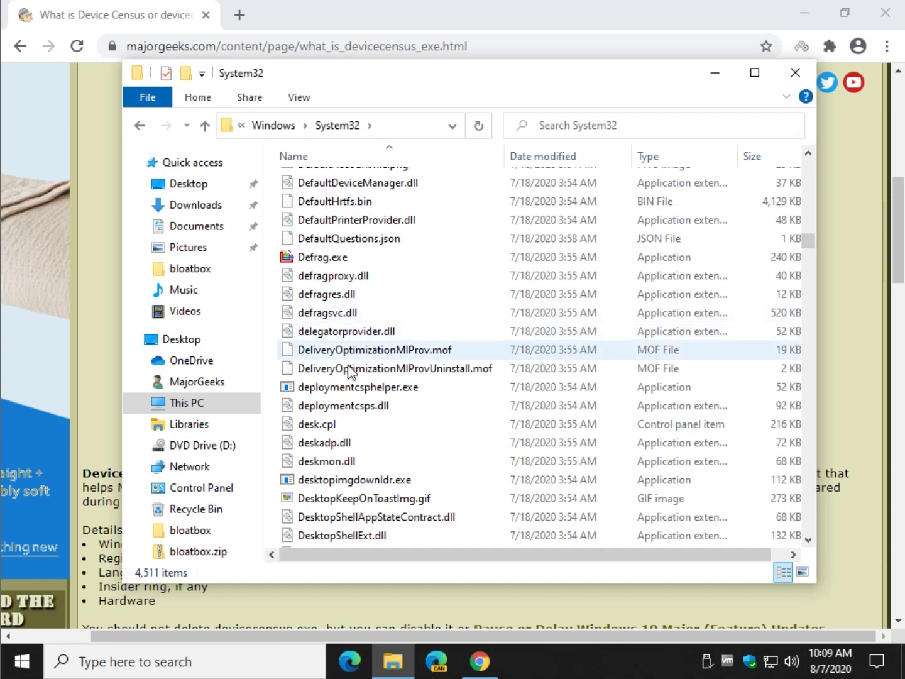
{"action": "scroll", "coordinate": [352, 390], "scroll_direction": "down", "scroll_amount": 4}
{"action": "scroll", "coordinate": [355, 412], "scroll_direction": "down", "scroll_amount": 5}
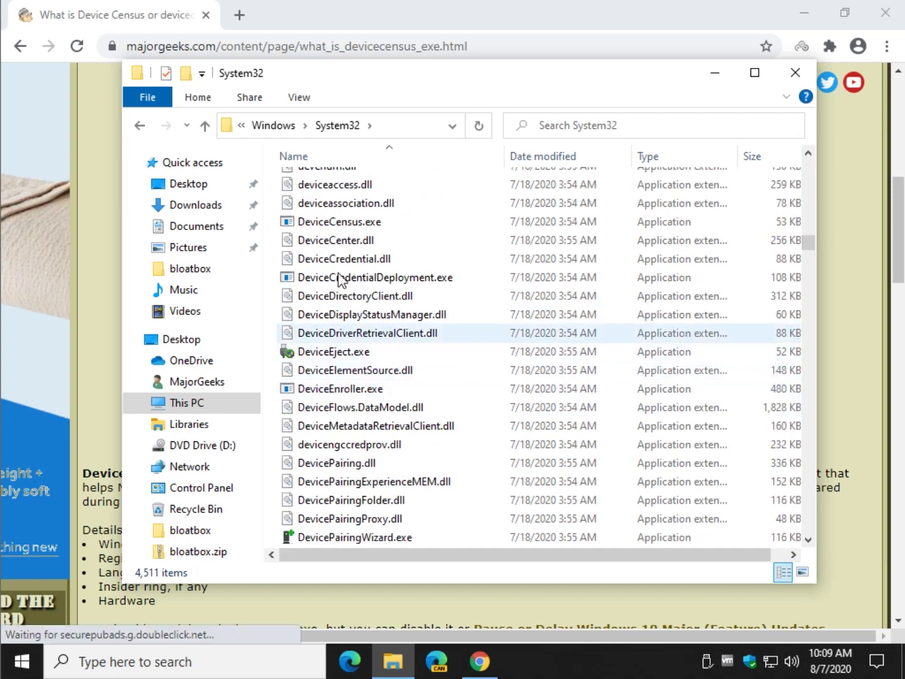
{"action": "left_click", "coordinate": [356, 224]}
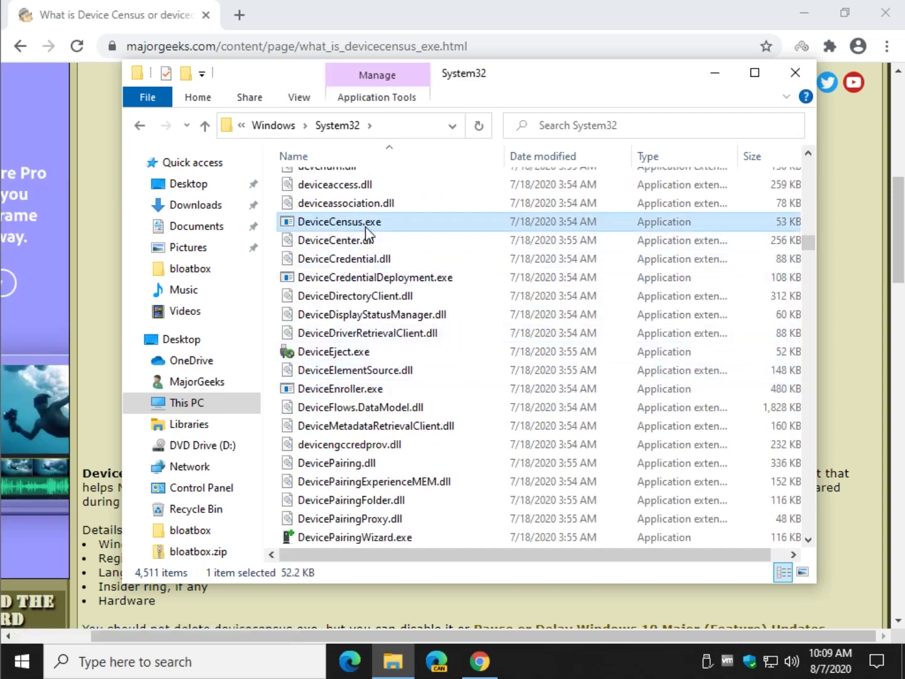
Check DeviceCensus.exe's Details tab for version 10.0.20175.1000, then close the properties and the folder window.
{"action": "right_click", "coordinate": [362, 223]}
{"action": "left_click", "coordinate": [472, 516]}
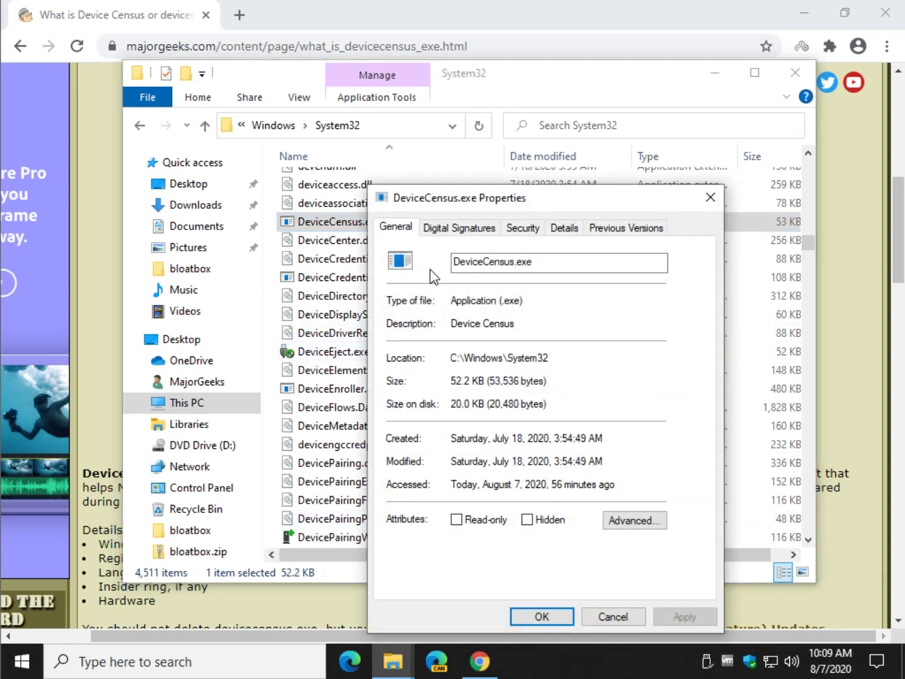
{"action": "left_click_drag", "start_coordinate": [539, 188], "coordinate": [482, 109]}
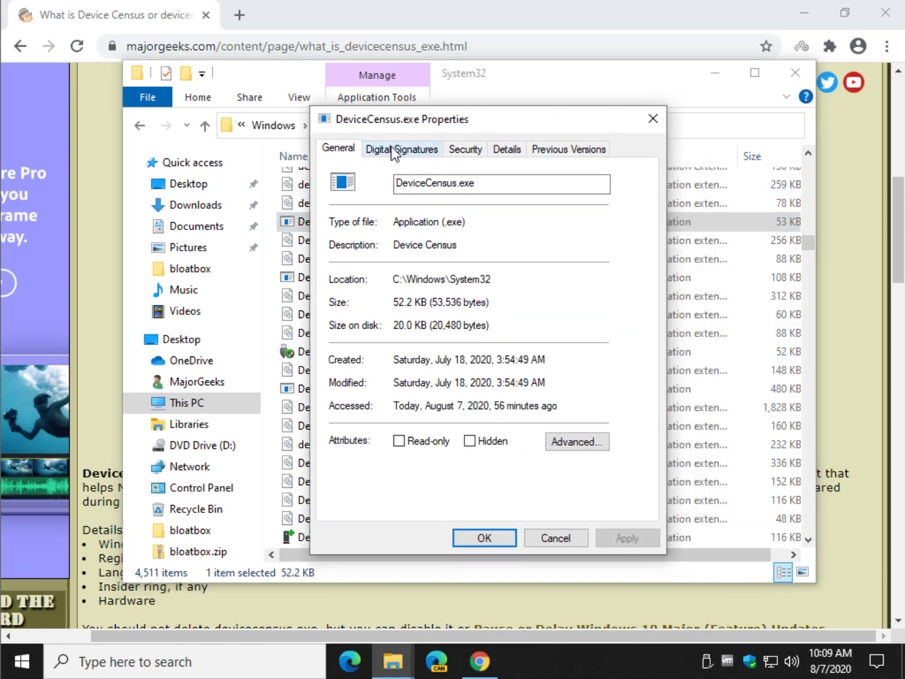
{"action": "left_click", "coordinate": [499, 154]}
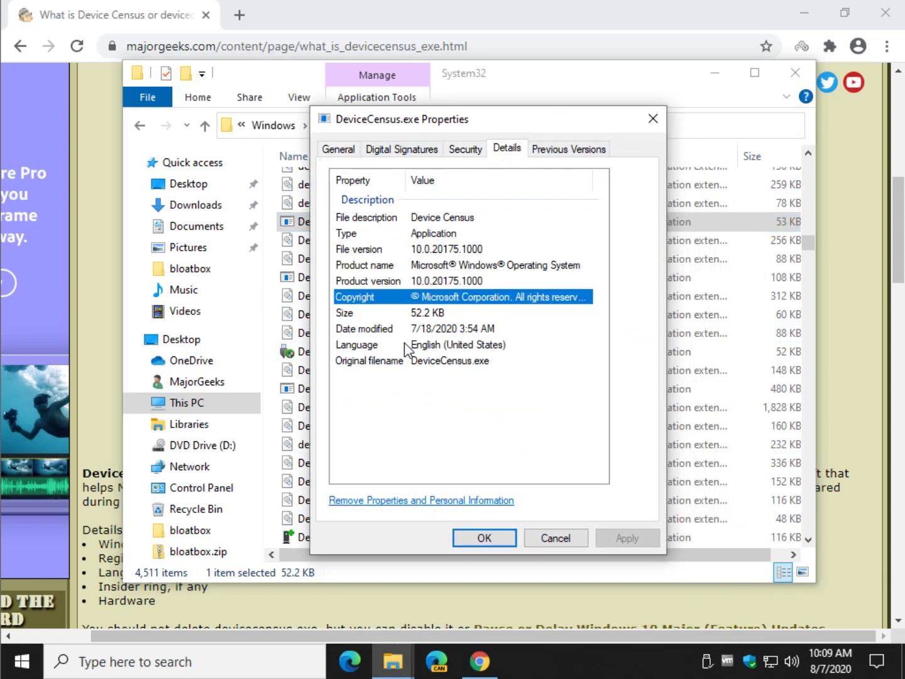
{"action": "left_click", "coordinate": [652, 119]}
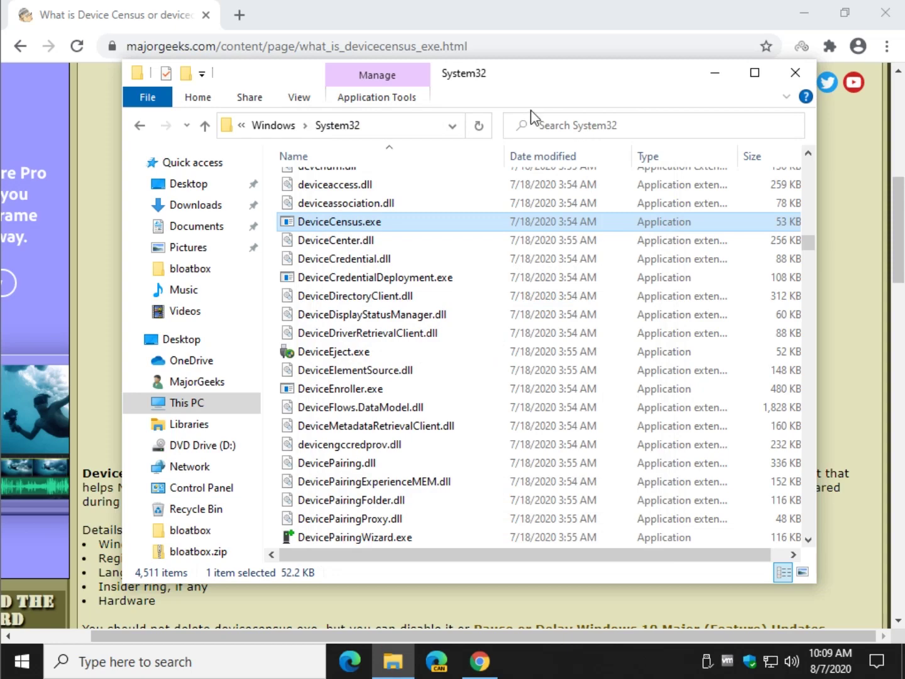
{"action": "left_click", "coordinate": [807, 72]}
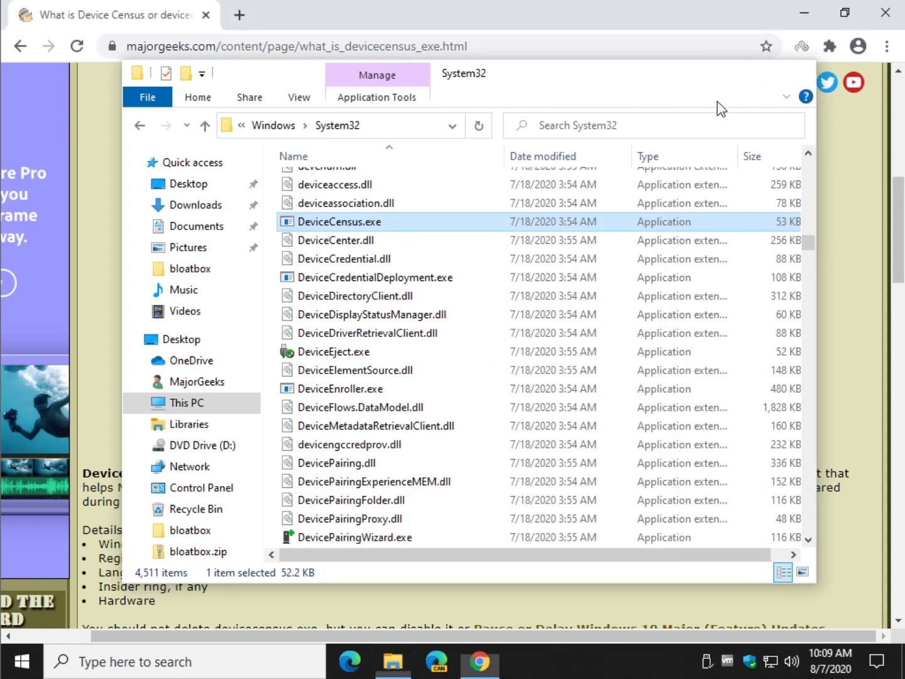
Scroll the article to its Task Scheduler instructions and open the Start menu.
{"action": "scroll", "coordinate": [148, 327], "scroll_direction": "down", "scroll_amount": 3}
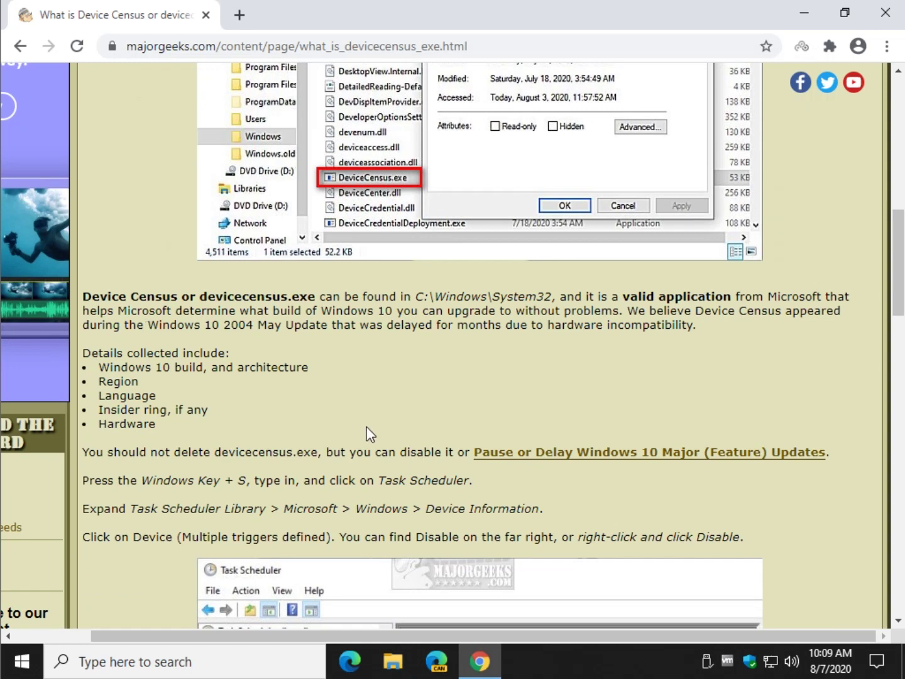
{"action": "scroll", "coordinate": [366, 431], "scroll_direction": "down", "scroll_amount": 3}
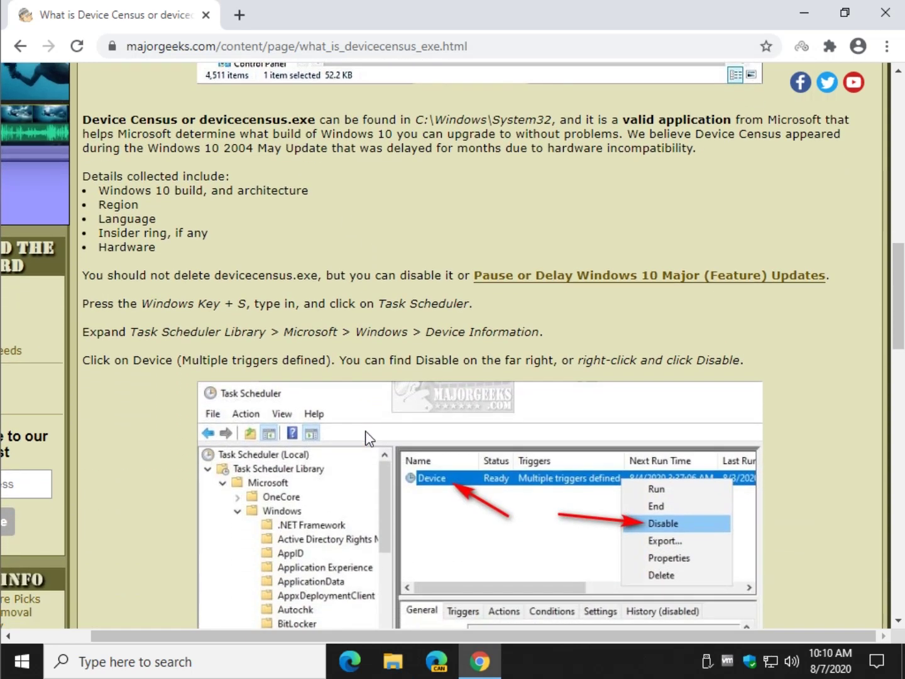
{"action": "left_click", "coordinate": [26, 660]}
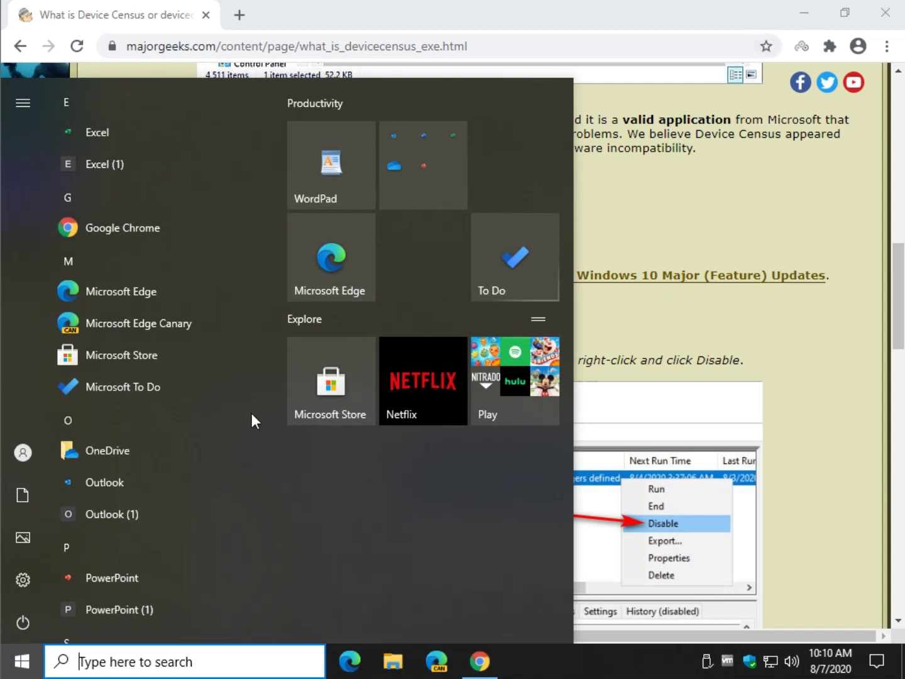
In Settings > Update & Security, pause updates for 7 days, resume them, and close Settings.
{"action": "mouse_move", "coordinate": [22, 584]}
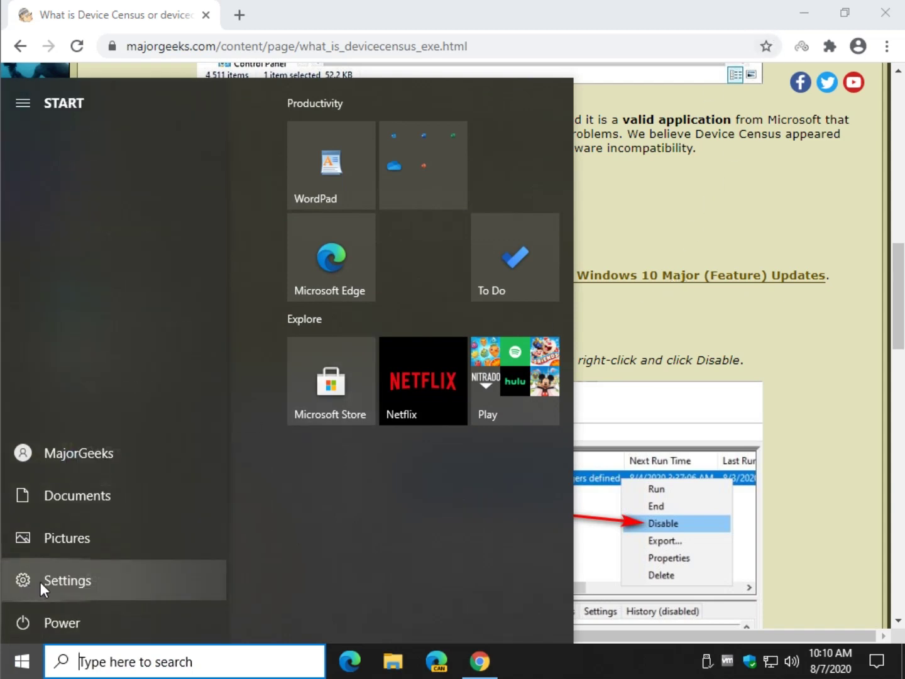
{"action": "left_click", "coordinate": [40, 582]}
{"action": "scroll", "coordinate": [558, 418], "scroll_direction": "down", "scroll_amount": 2}
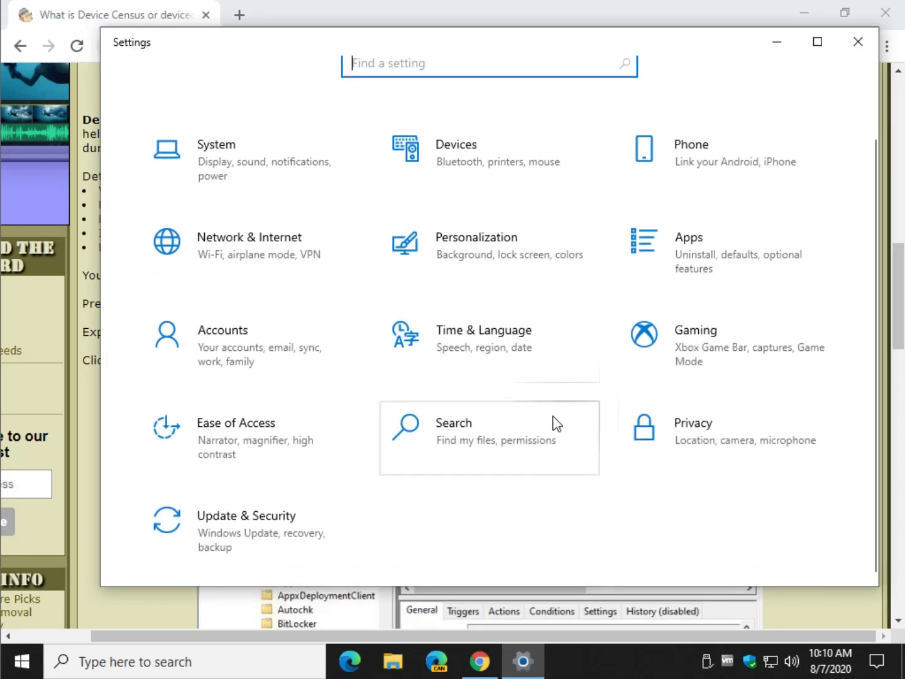
{"action": "left_click", "coordinate": [219, 517]}
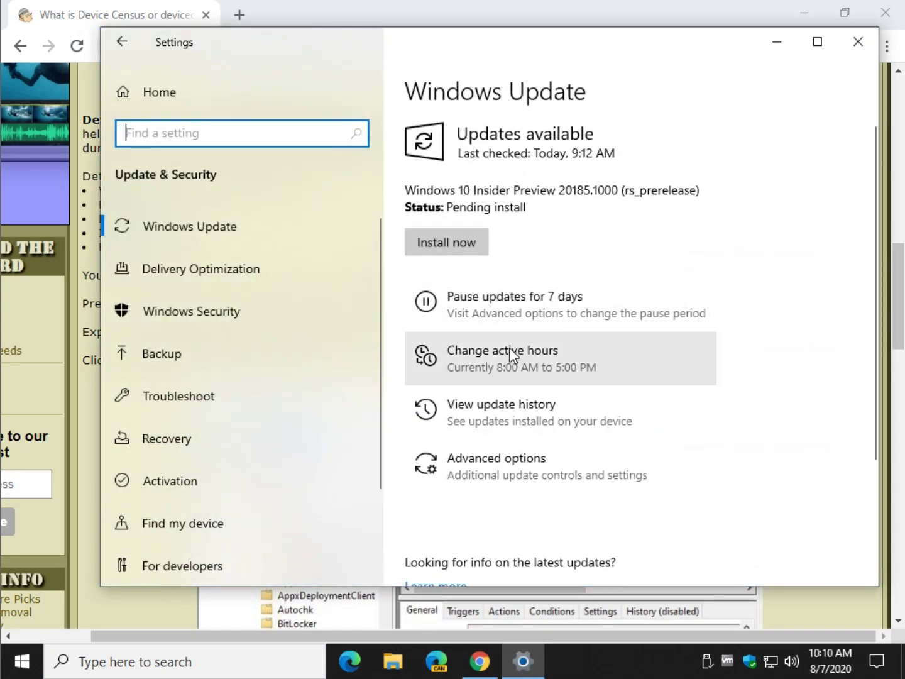
{"action": "left_click", "coordinate": [491, 302]}
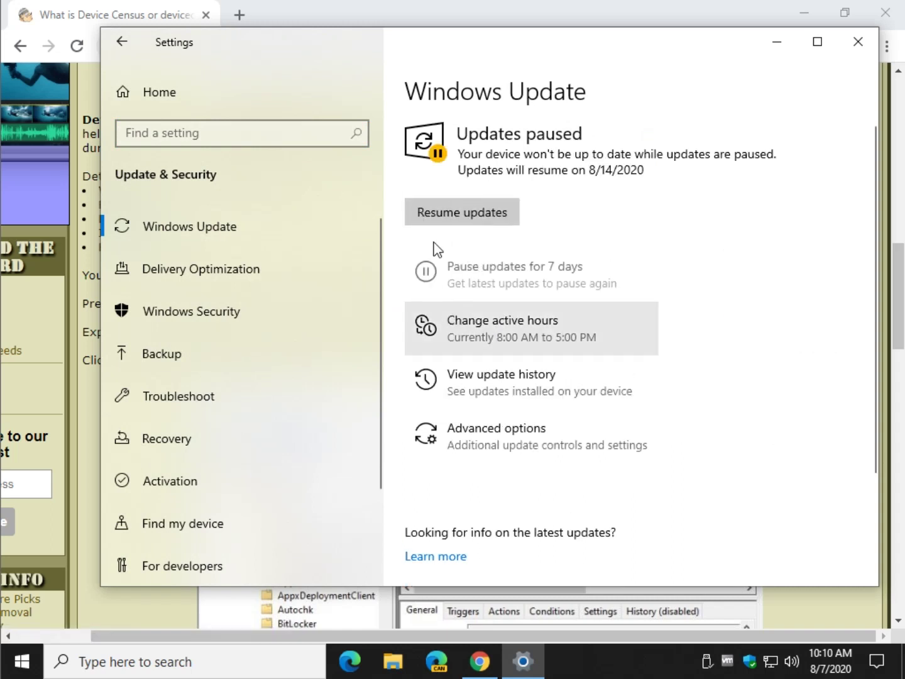
{"action": "left_click", "coordinate": [454, 209]}
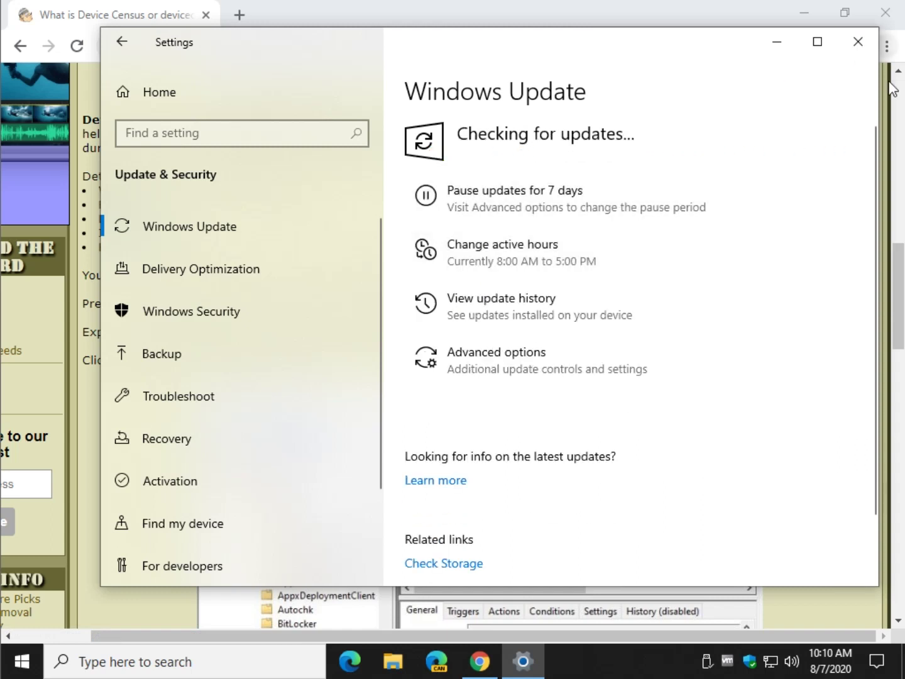
{"action": "left_click", "coordinate": [847, 54]}
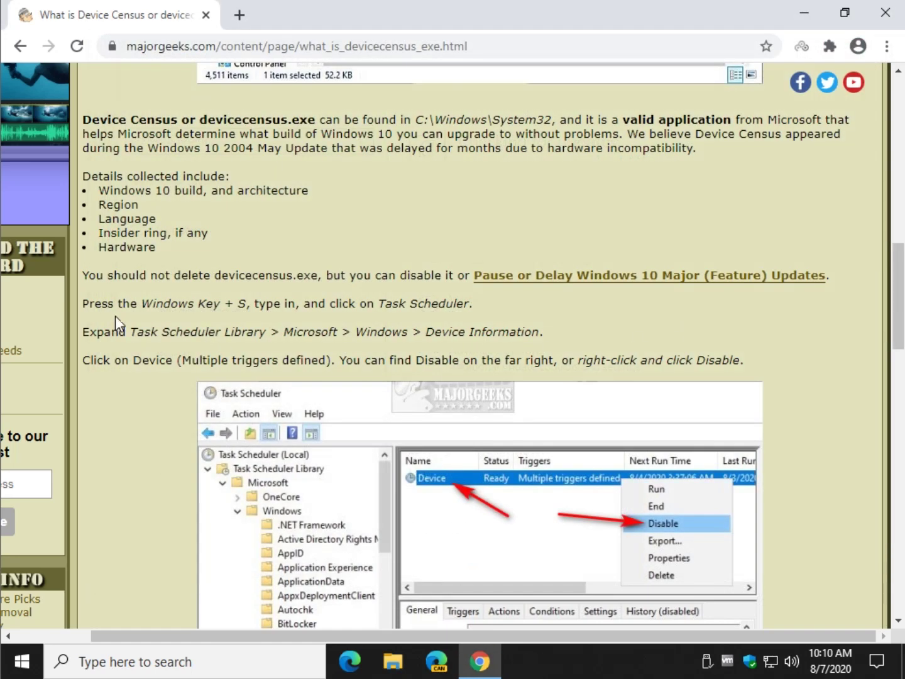
{"action": "scroll", "coordinate": [116, 316], "scroll_direction": "down", "scroll_amount": 2}
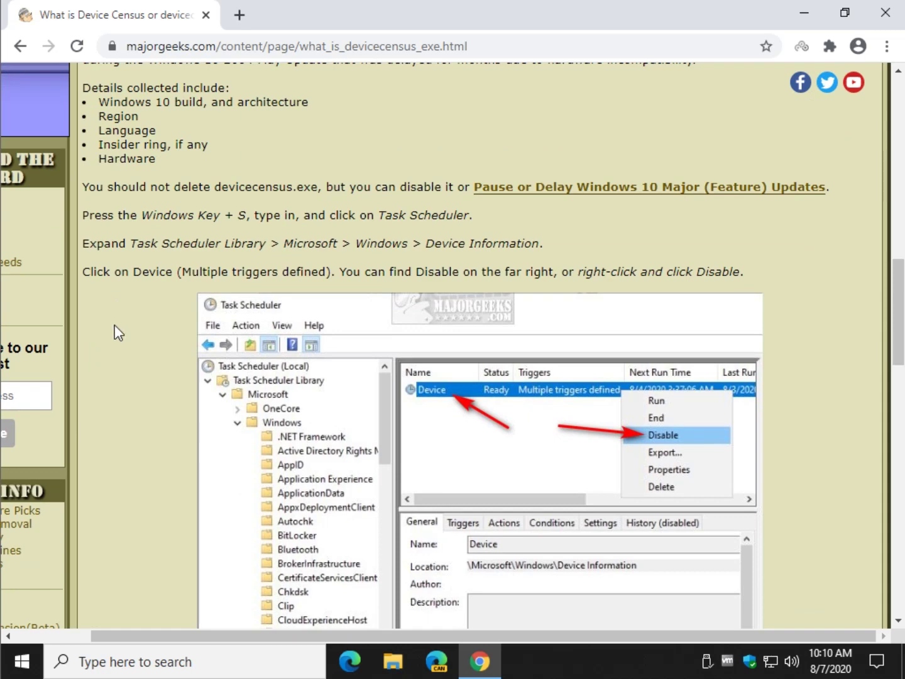
Search Windows for 'task sc' and launch Task Scheduler from the results.
{"action": "key", "text": "super+s"}
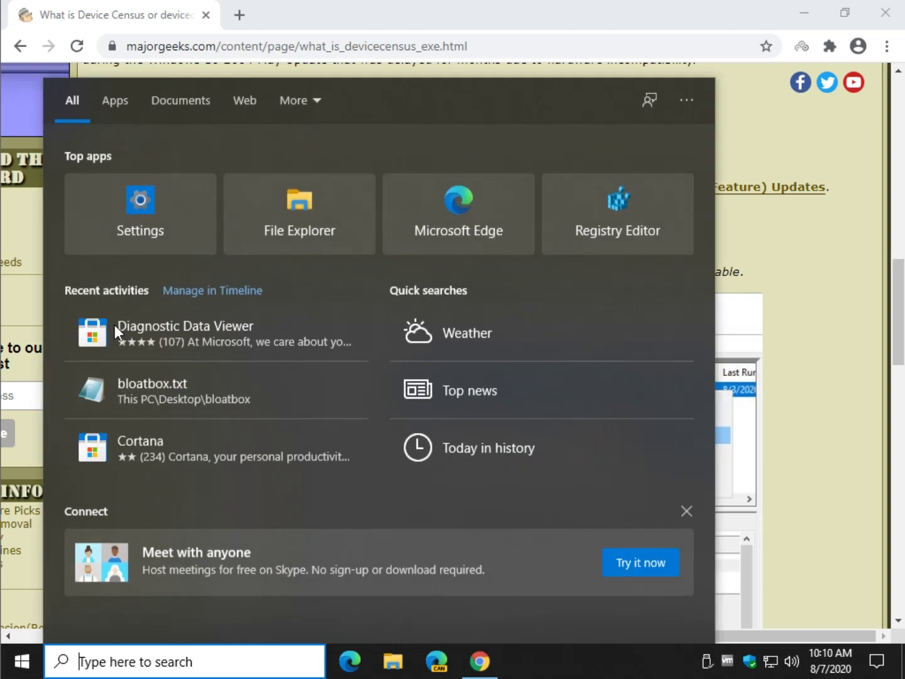
{"action": "key", "text": "Escape"}
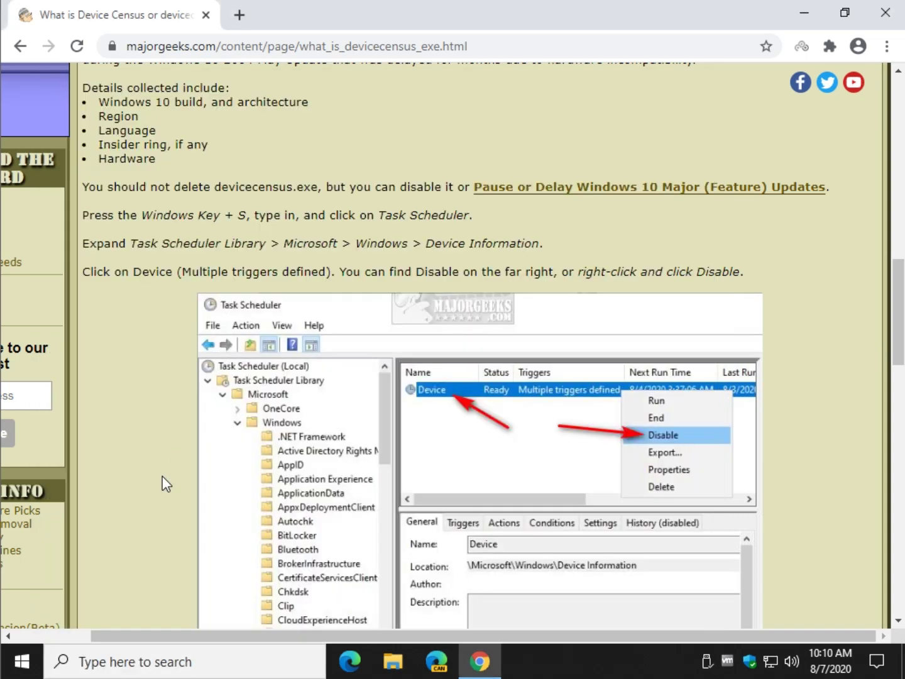
{"action": "key", "text": "super+s"}
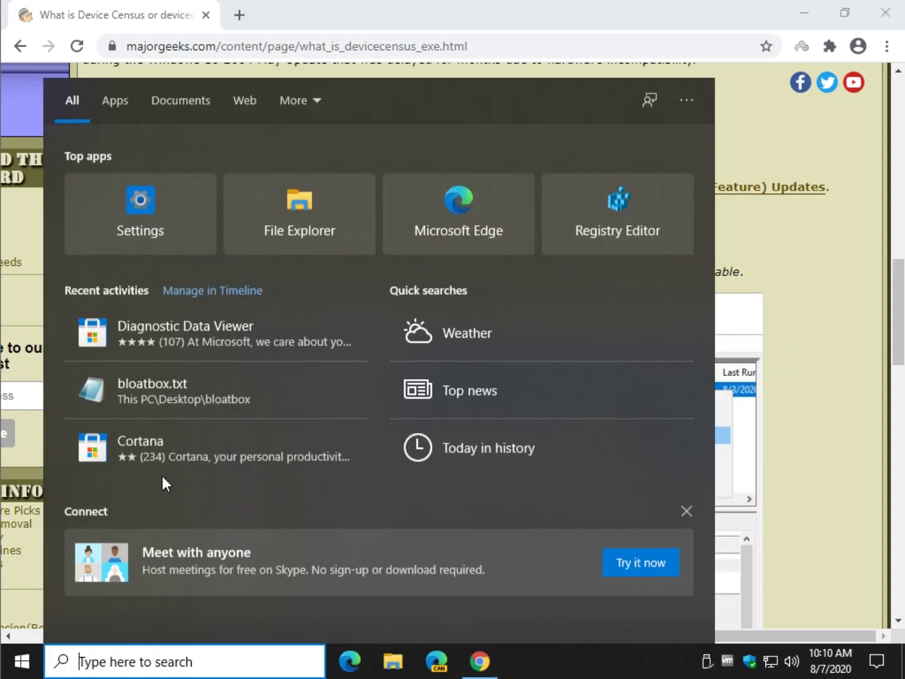
{"action": "type", "text": "task sc"}
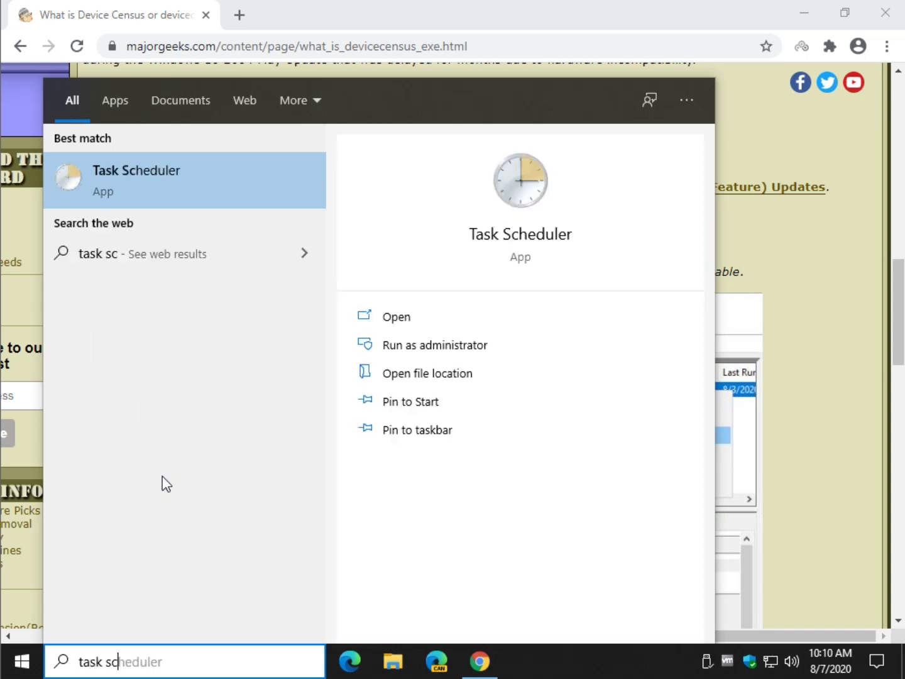
{"action": "left_click", "coordinate": [235, 166]}
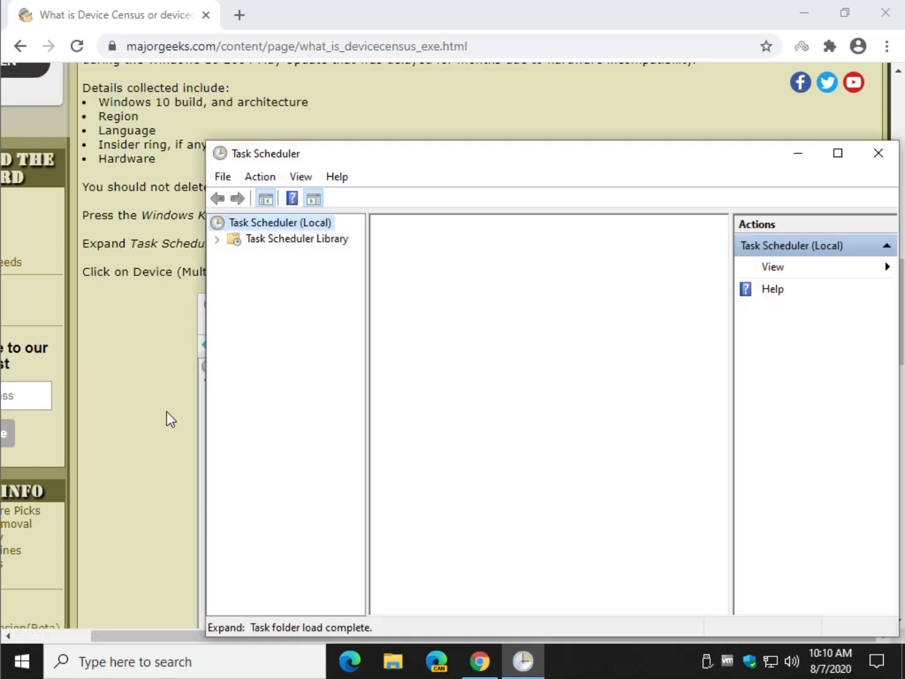
{"action": "left_click", "coordinate": [164, 396]}
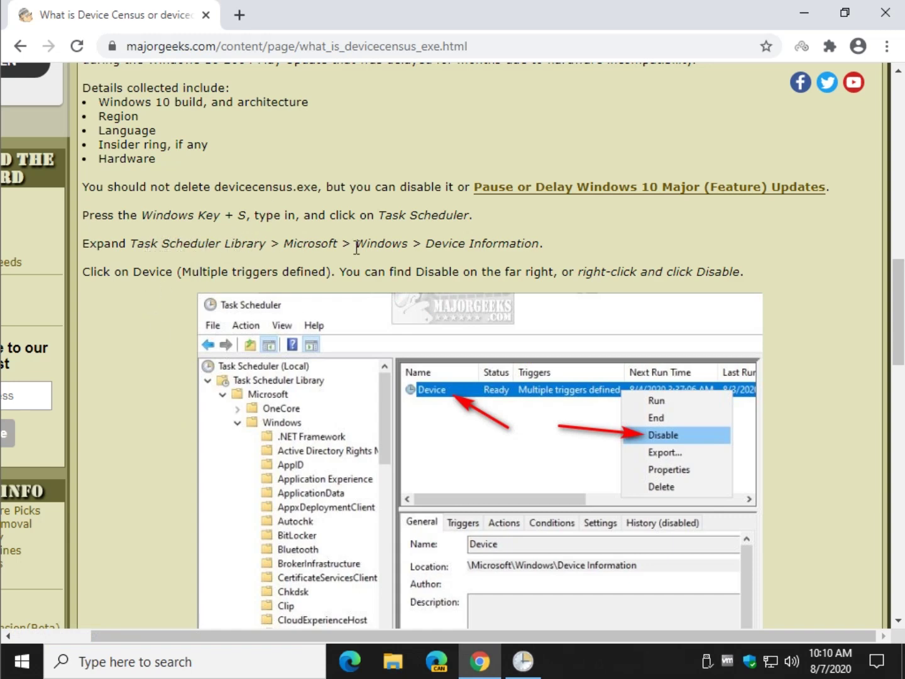
Expand Task Scheduler Library > Microsoft > Windows in the Task Scheduler folder tree.
{"action": "left_click", "coordinate": [524, 662]}
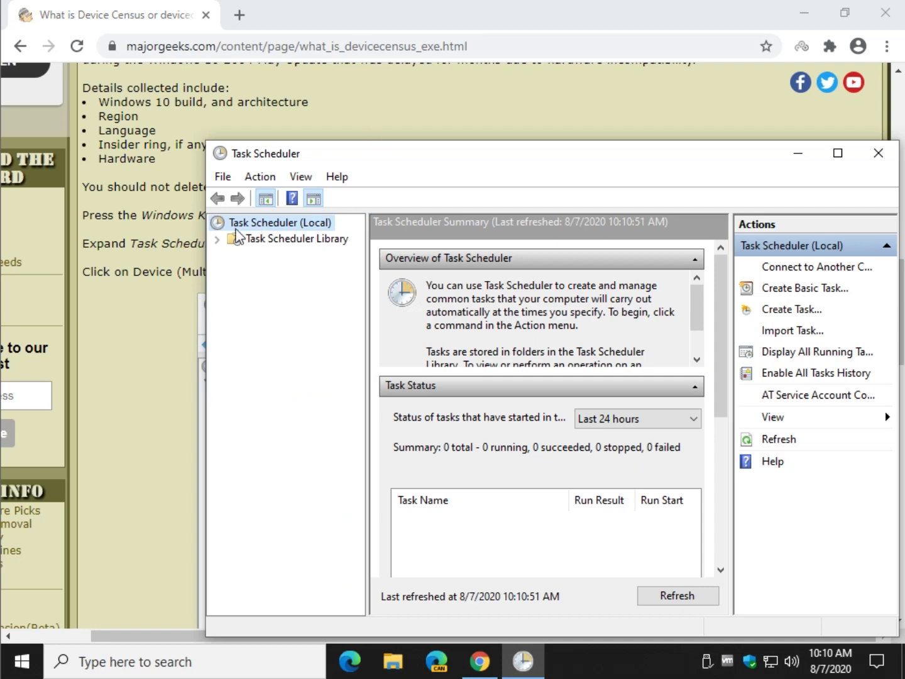
{"action": "left_click", "coordinate": [216, 239]}
{"action": "left_click", "coordinate": [235, 256]}
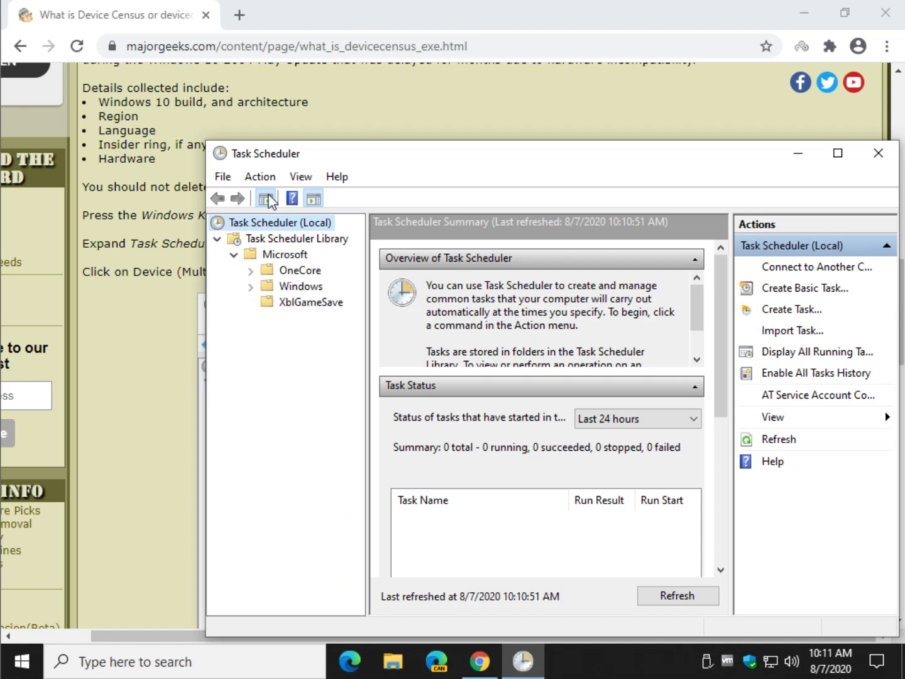
{"action": "left_click", "coordinate": [252, 286]}
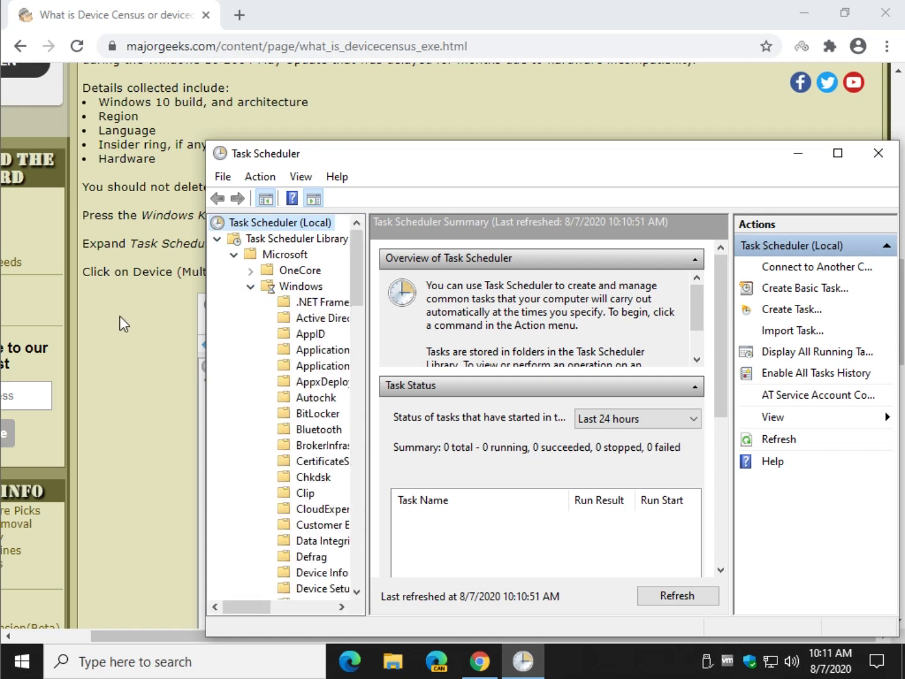
{"action": "left_click", "coordinate": [120, 316]}
{"action": "left_click", "coordinate": [525, 660]}
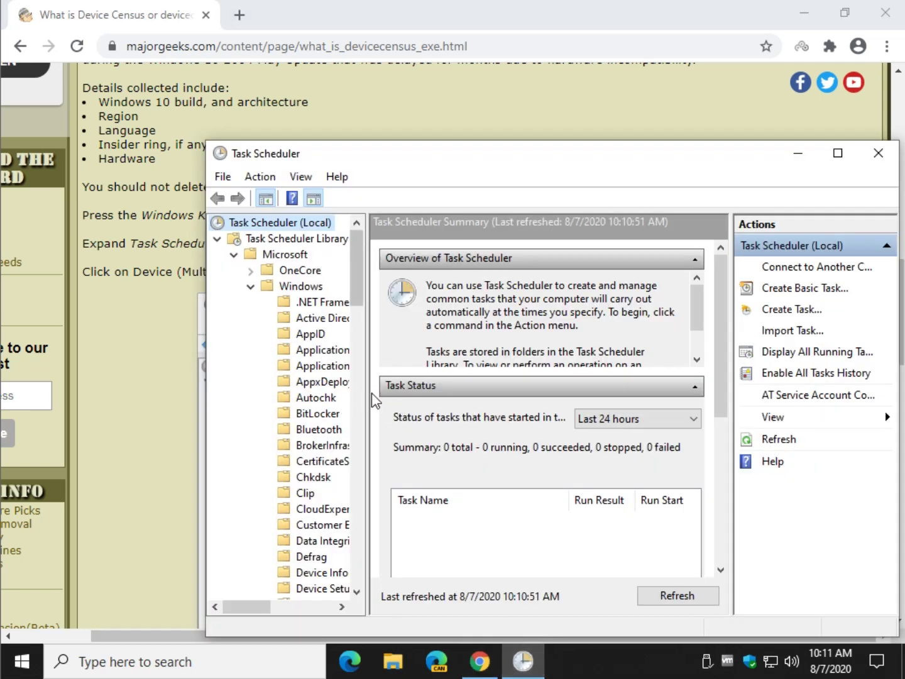
Open the Device Information folder and select the Device task to show its General details.
{"action": "left_click_drag", "start_coordinate": [367, 393], "coordinate": [429, 393]}
{"action": "scroll", "coordinate": [314, 440], "scroll_direction": "down", "scroll_amount": 3}
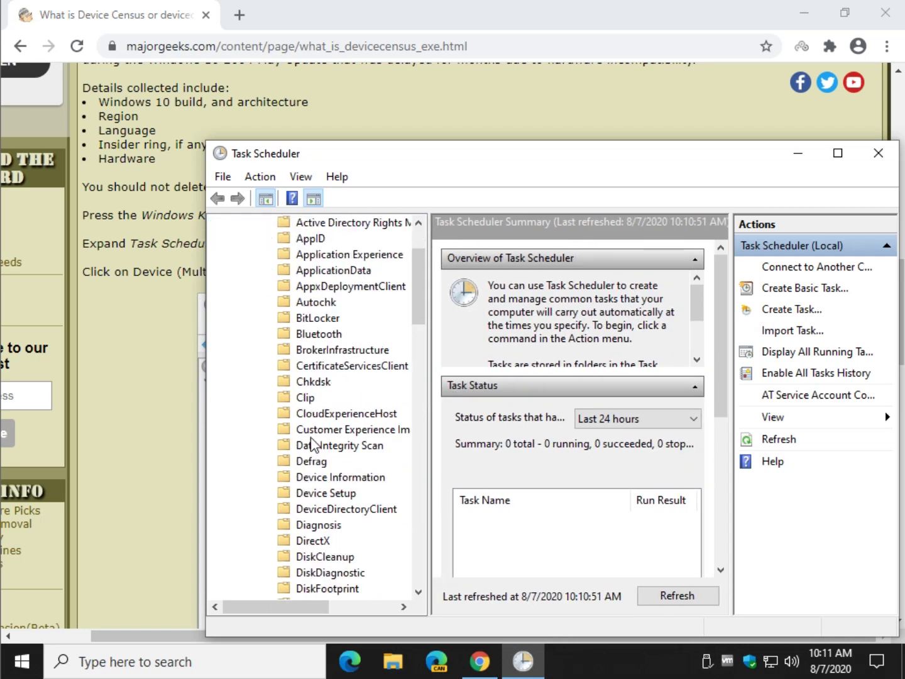
{"action": "left_click", "coordinate": [339, 431]}
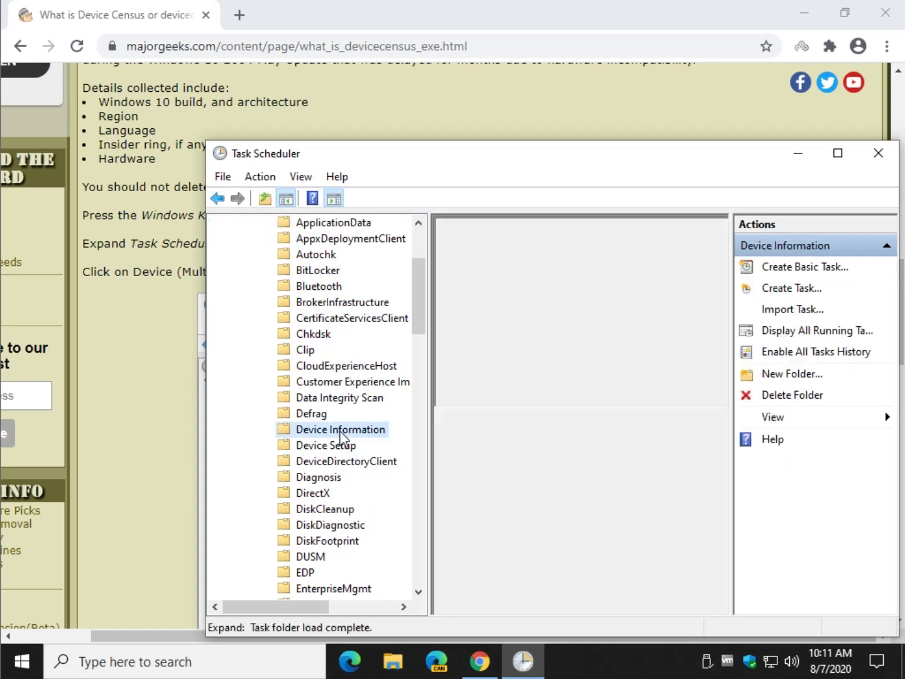
{"action": "left_click_drag", "start_coordinate": [650, 165], "coordinate": [572, 446]}
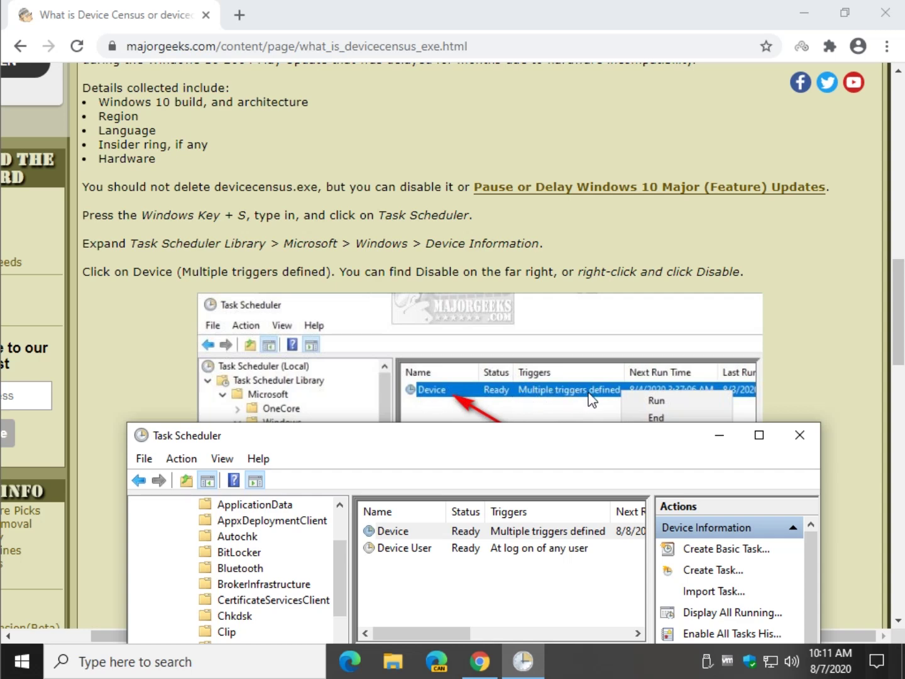
{"action": "left_click", "coordinate": [535, 548]}
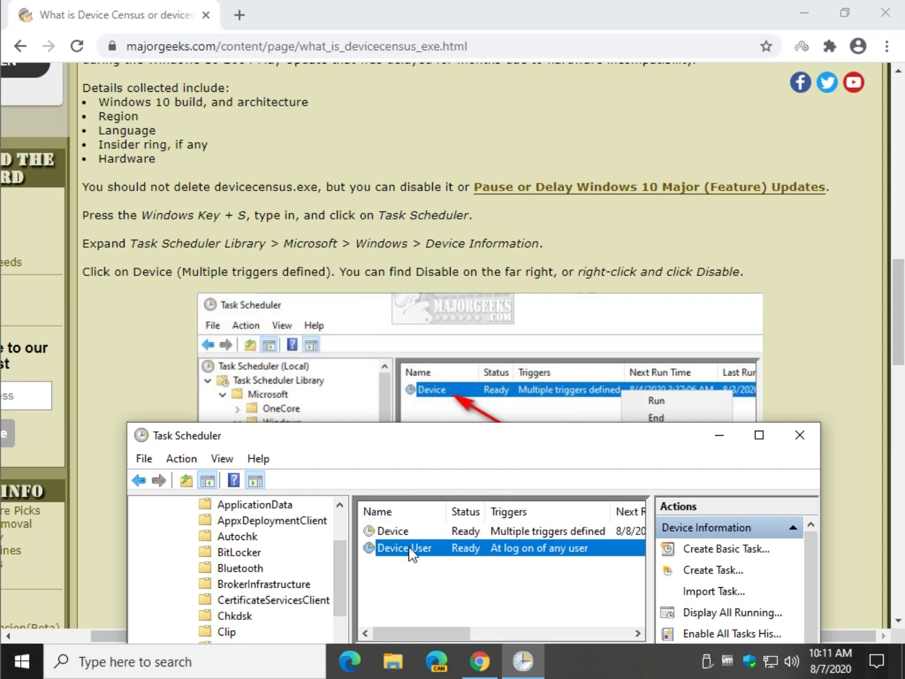
{"action": "left_click", "coordinate": [489, 532]}
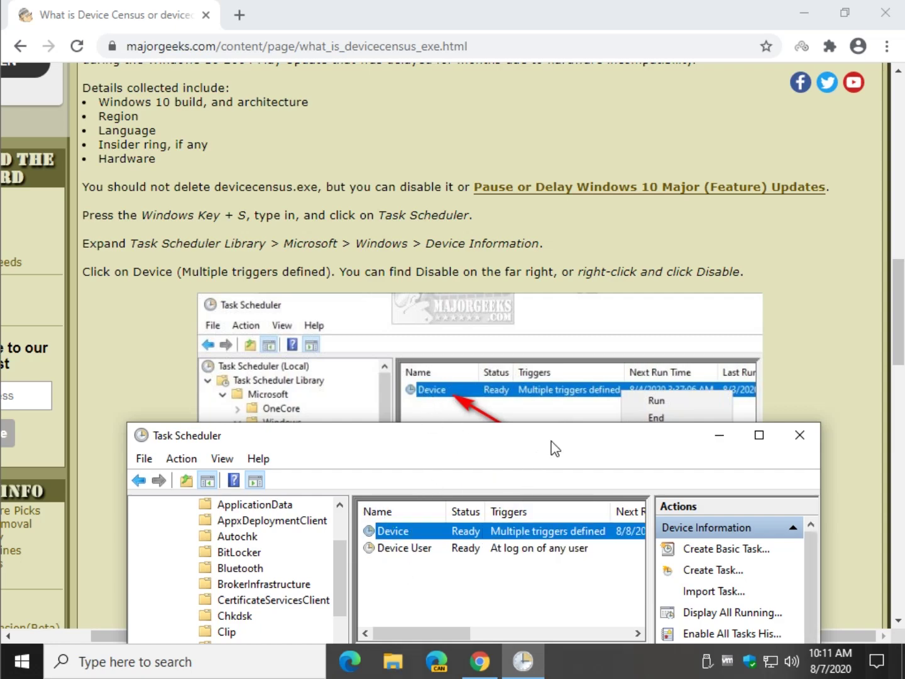
{"action": "left_click_drag", "start_coordinate": [556, 448], "coordinate": [548, 98]}
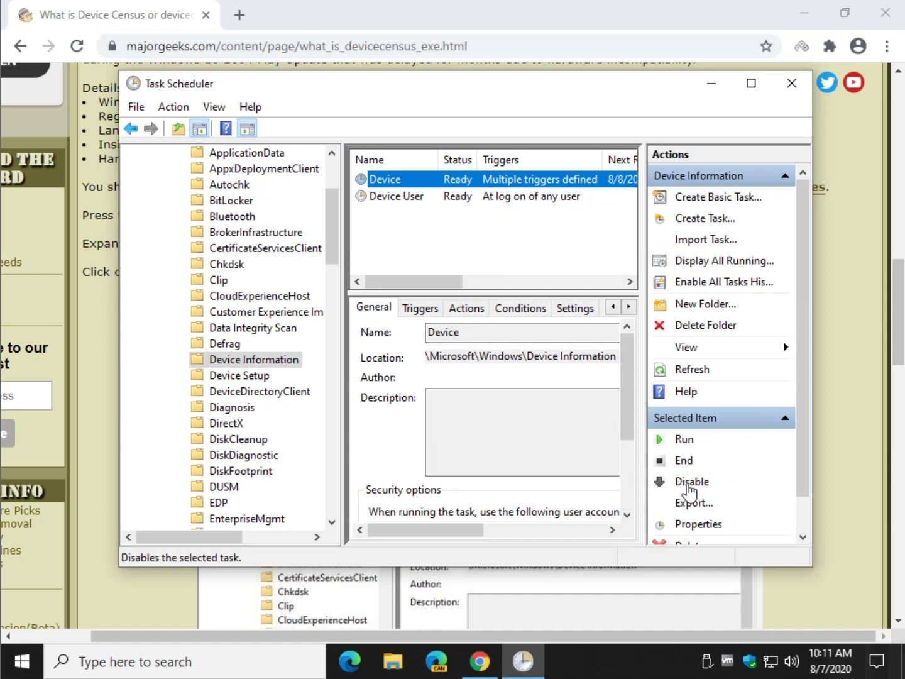
Disable the Device task, widen the Status column to confirm Disabled, then re-enable it.
{"action": "right_click", "coordinate": [499, 179]}
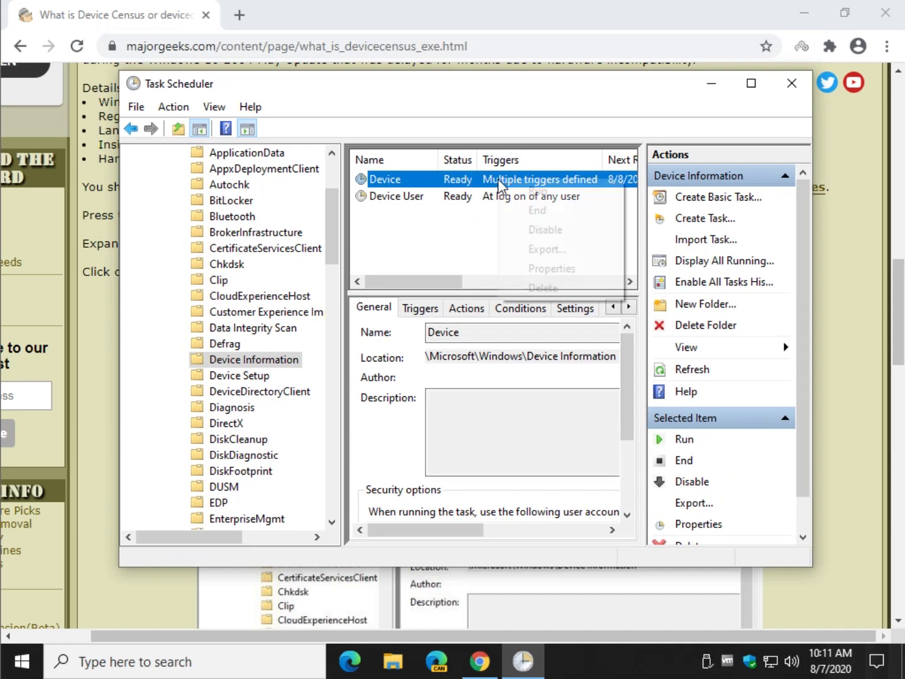
{"action": "left_click", "coordinate": [572, 230]}
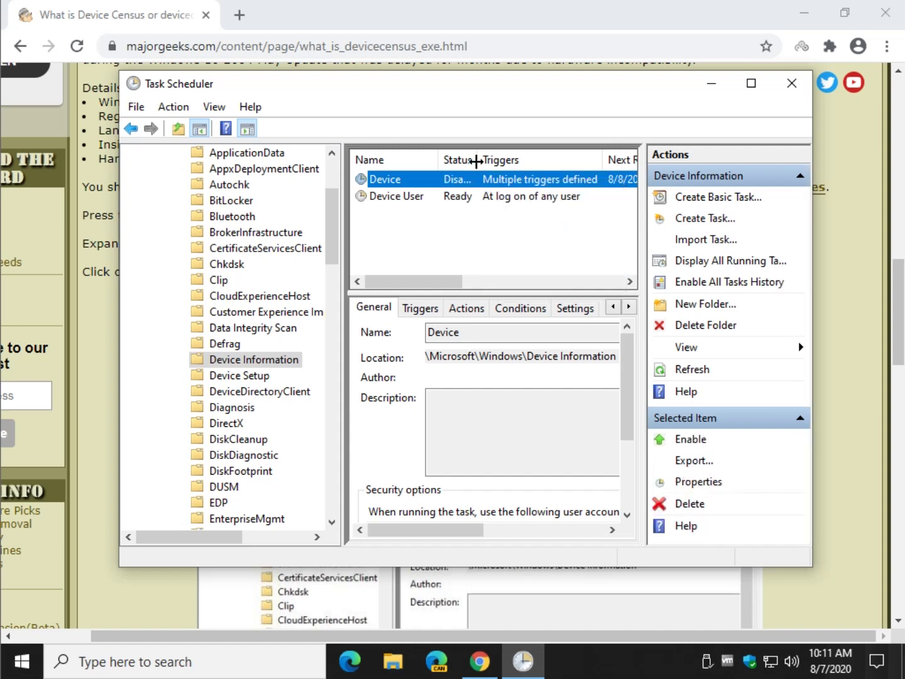
{"action": "mouse_move", "coordinate": [498, 164]}
{"action": "left_mouse_down"}
{"action": "mouse_move", "coordinate": [512, 165]}
{"action": "mouse_move", "coordinate": [494, 165]}
{"action": "left_mouse_up"}
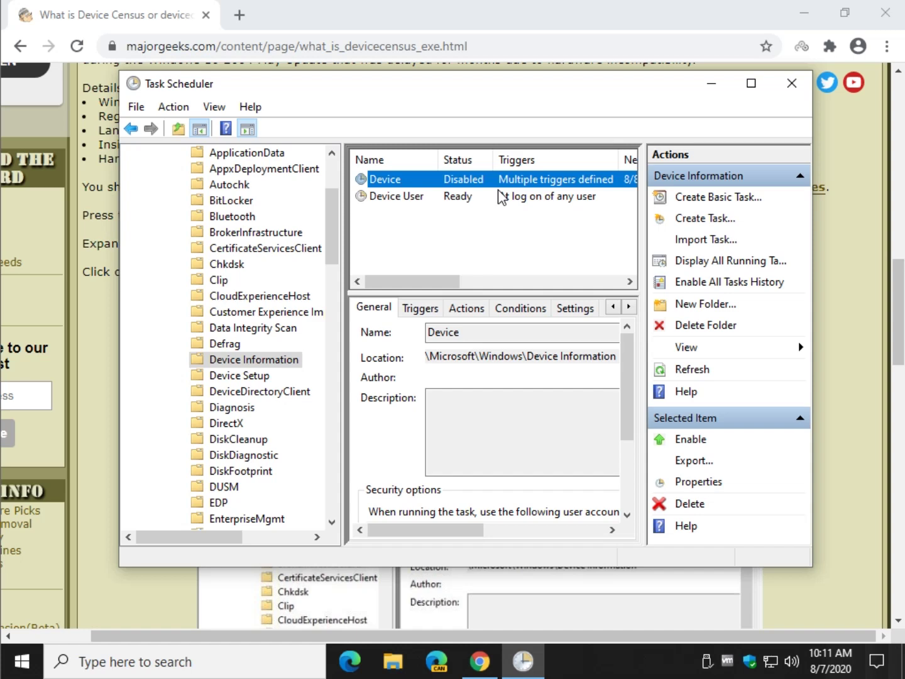
{"action": "right_click", "coordinate": [542, 182]}
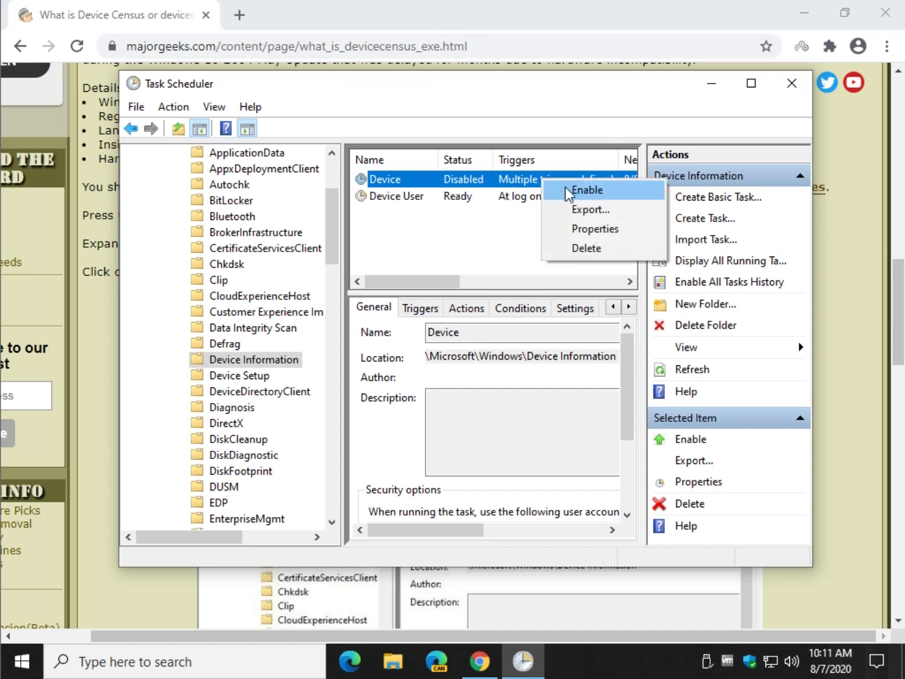
{"action": "left_click", "coordinate": [592, 442]}
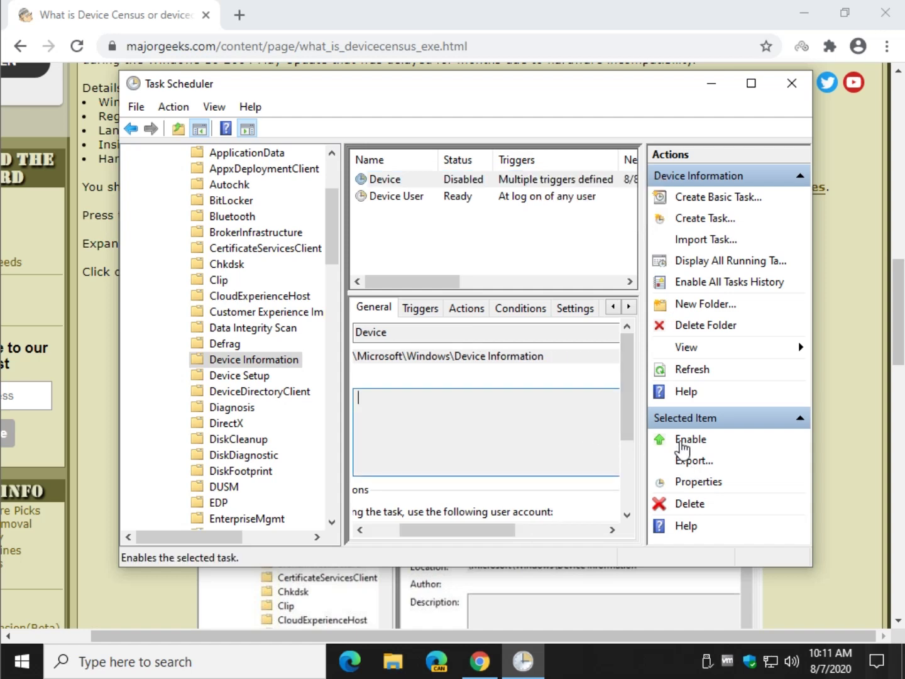
{"action": "left_click", "coordinate": [682, 447]}
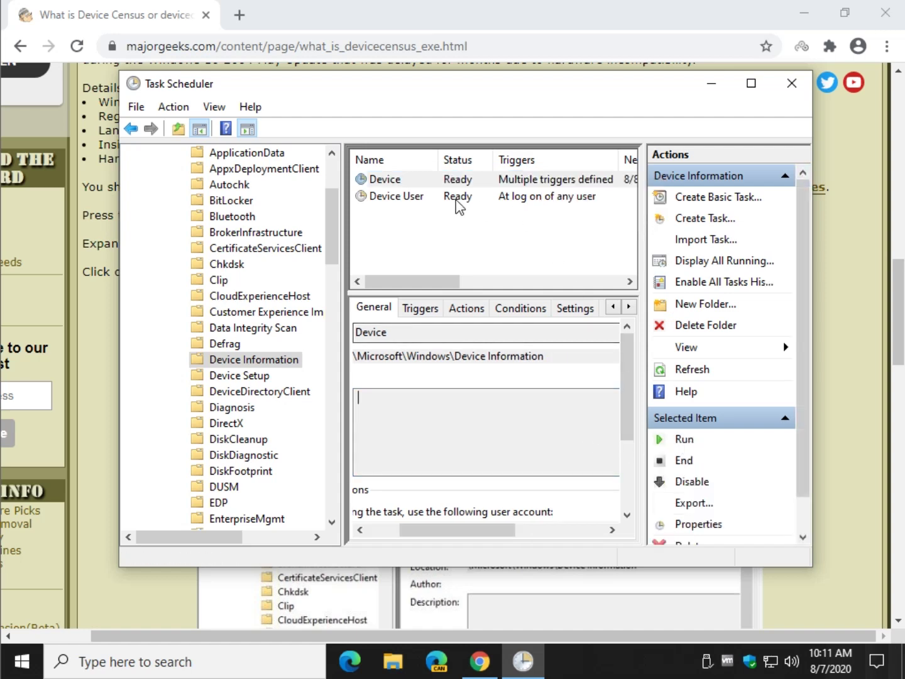
Disable the Device task once more, then enable it so it reads Ready.
{"action": "right_click", "coordinate": [468, 184]}
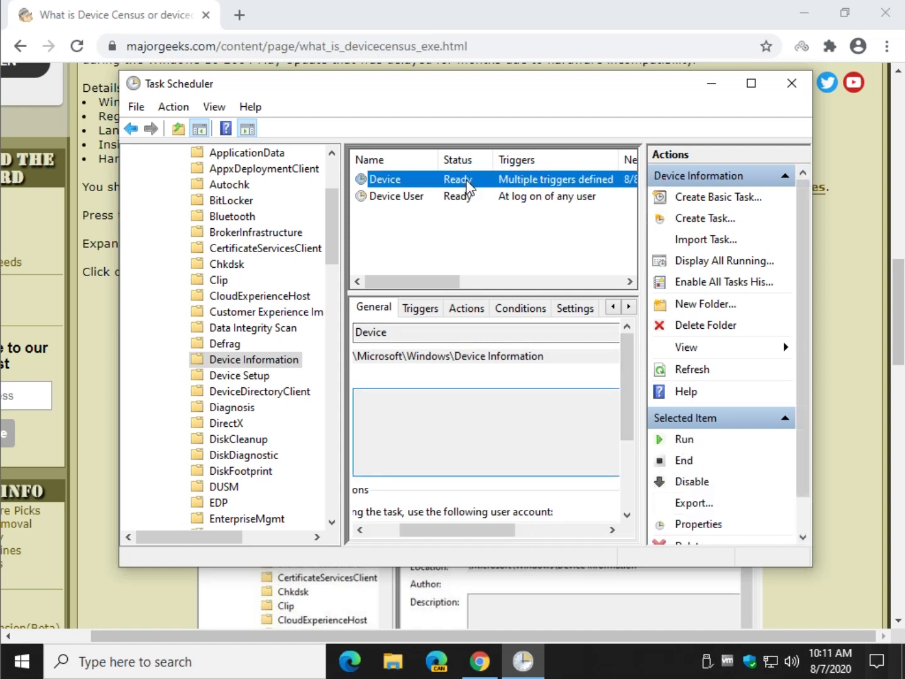
{"action": "left_click", "coordinate": [512, 231]}
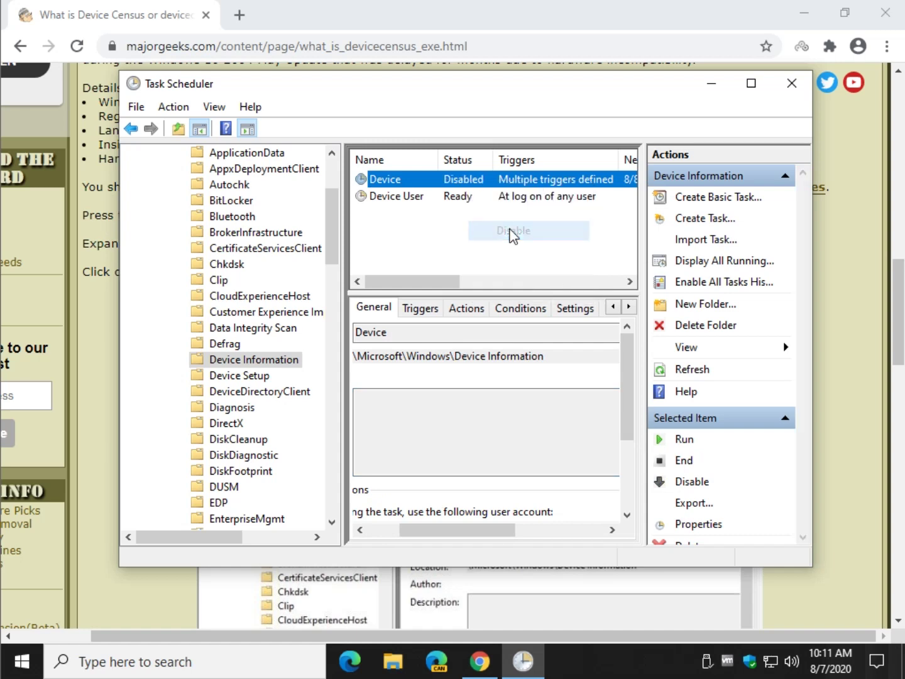
{"action": "right_click", "coordinate": [468, 181]}
{"action": "left_click", "coordinate": [508, 195]}
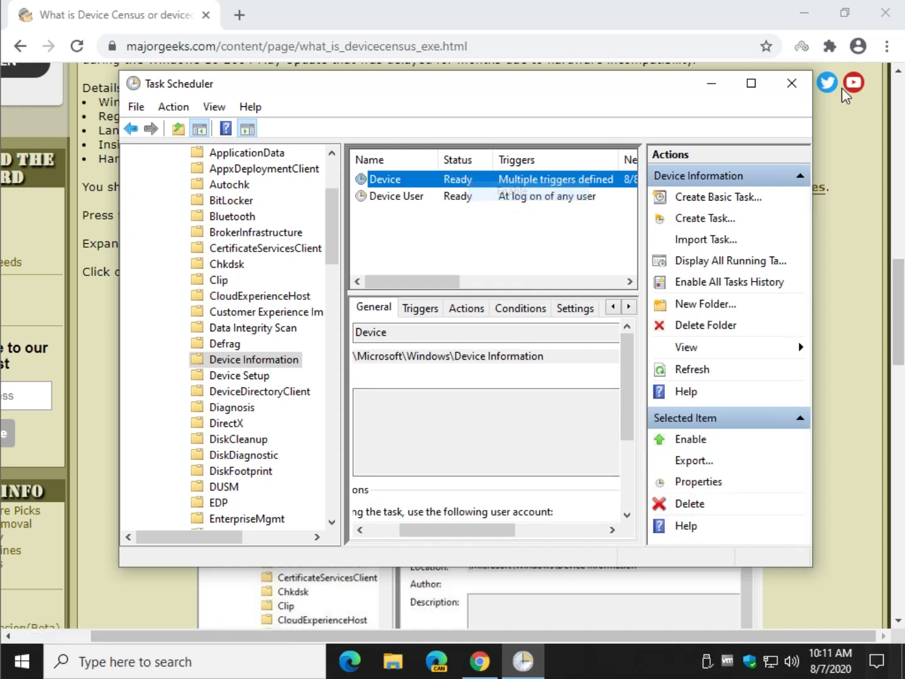
Close Task Scheduler and scroll the article down to its Similar links.
{"action": "left_click", "coordinate": [792, 82]}
{"action": "scroll", "coordinate": [392, 357], "scroll_direction": "down", "scroll_amount": 1}
{"action": "scroll", "coordinate": [381, 398], "scroll_direction": "down", "scroll_amount": 4}
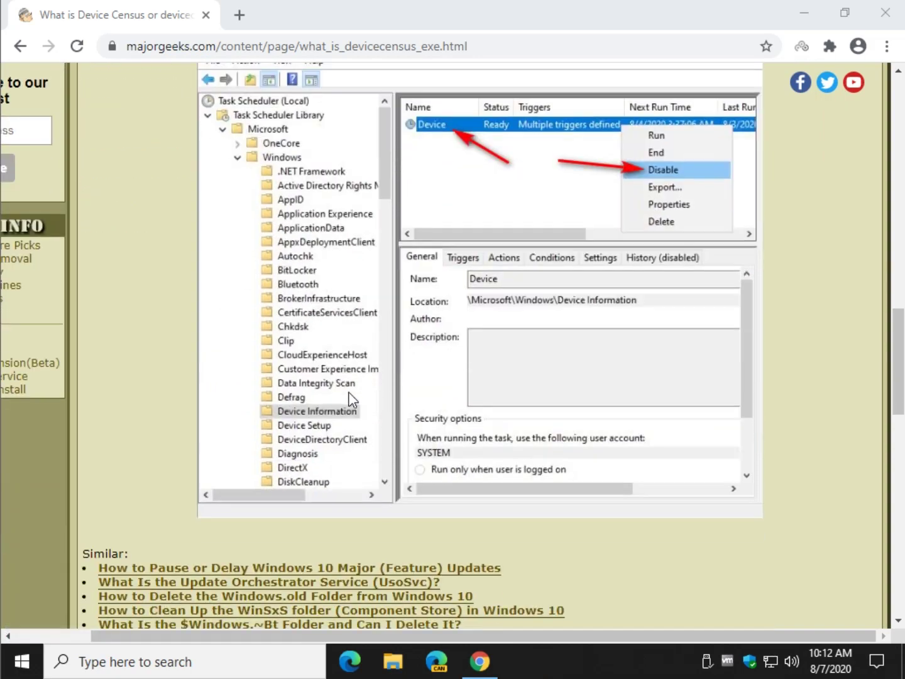
{"action": "scroll", "coordinate": [352, 399], "scroll_direction": "down", "scroll_amount": 4}
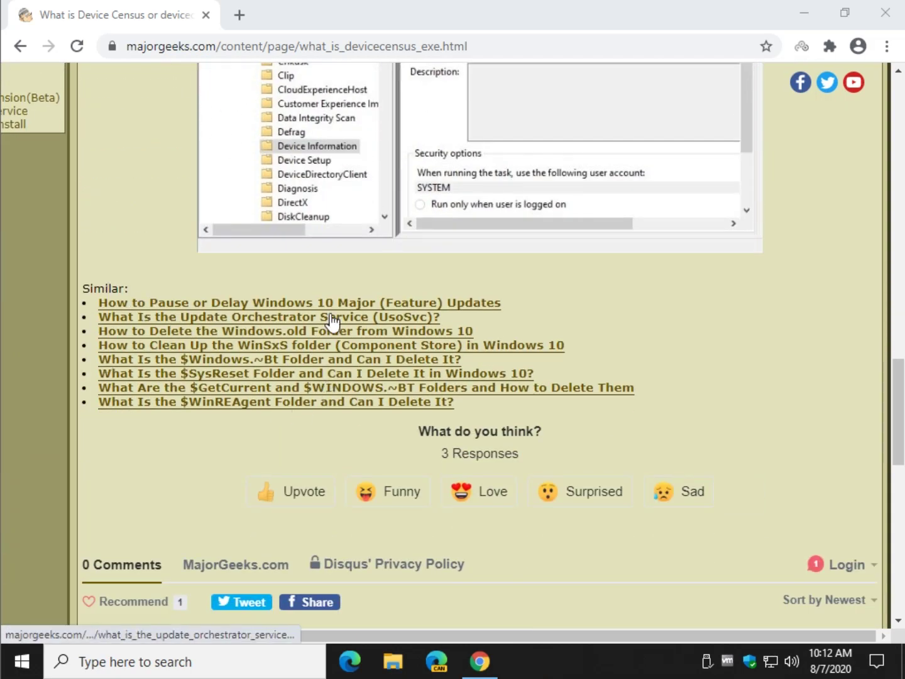
Open 'How to Pause or Delay Windows 10 Major (Feature) Updates' in a new tab and read through it.
{"action": "left_click", "coordinate": [253, 305]}
{"action": "scroll", "coordinate": [422, 306], "scroll_direction": "down", "scroll_amount": 8}
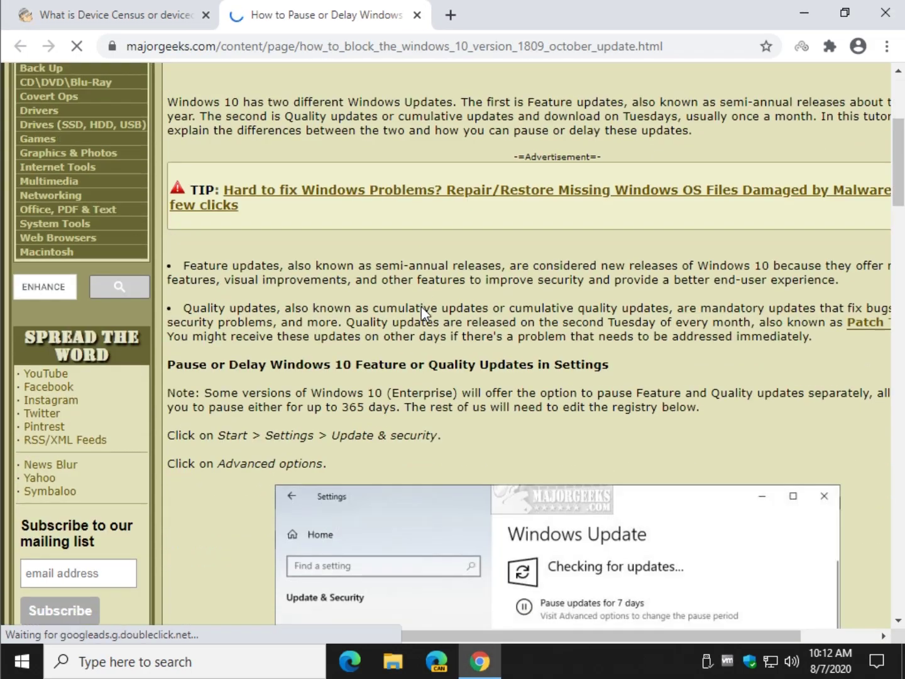
{"action": "scroll", "coordinate": [403, 434], "scroll_direction": "down", "scroll_amount": 8}
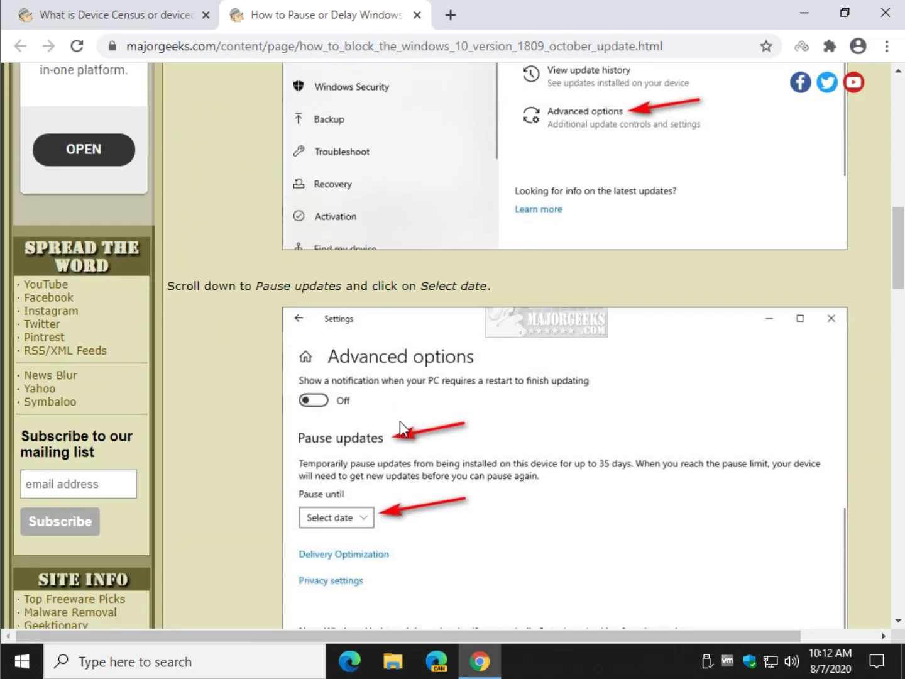
{"action": "scroll", "coordinate": [400, 422], "scroll_direction": "down", "scroll_amount": 5}
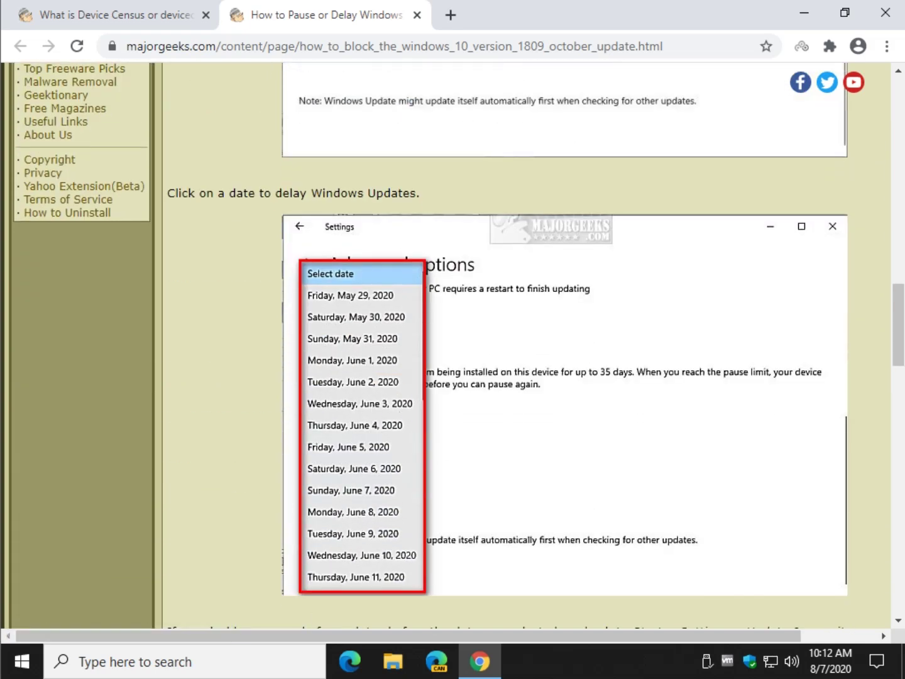
{"action": "left_click", "coordinate": [22, 661]}
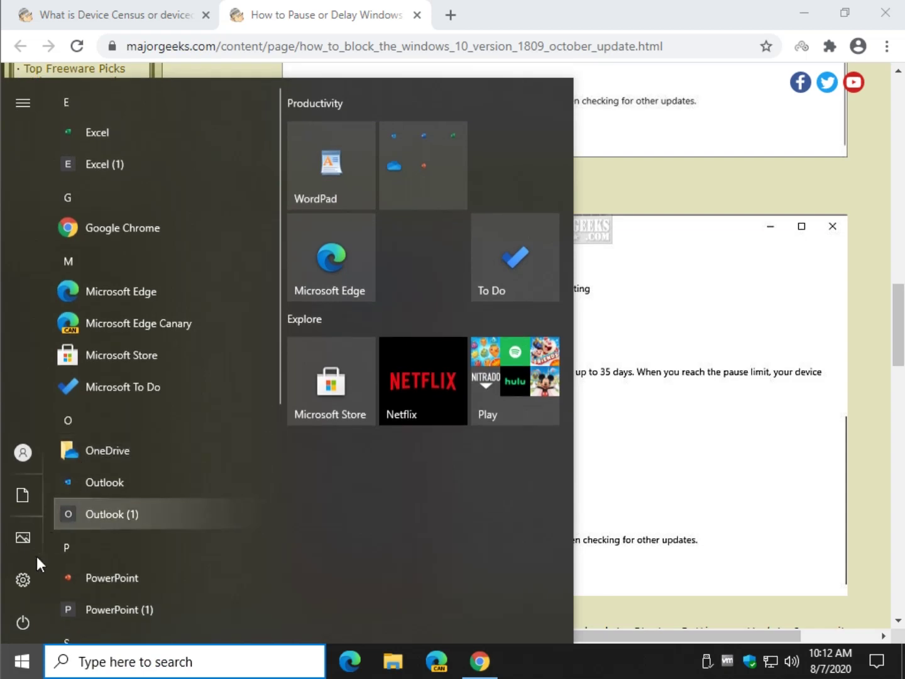
In Windows Update Advanced options, view the pause-until date list without picking a date.
{"action": "left_click", "coordinate": [22, 579]}
{"action": "scroll", "coordinate": [543, 459], "scroll_direction": "down", "scroll_amount": 3}
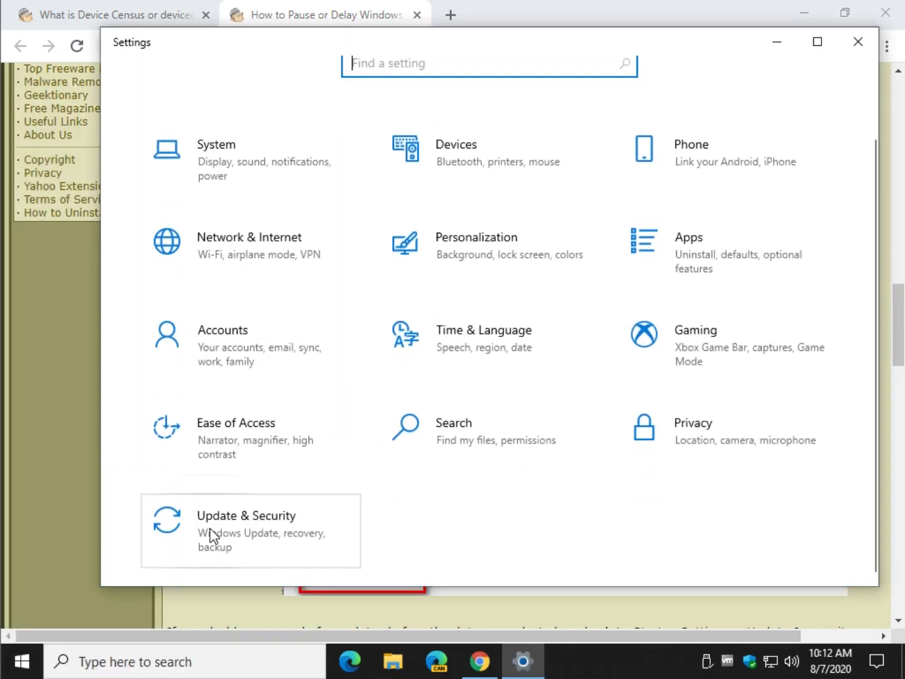
{"action": "left_click", "coordinate": [211, 535]}
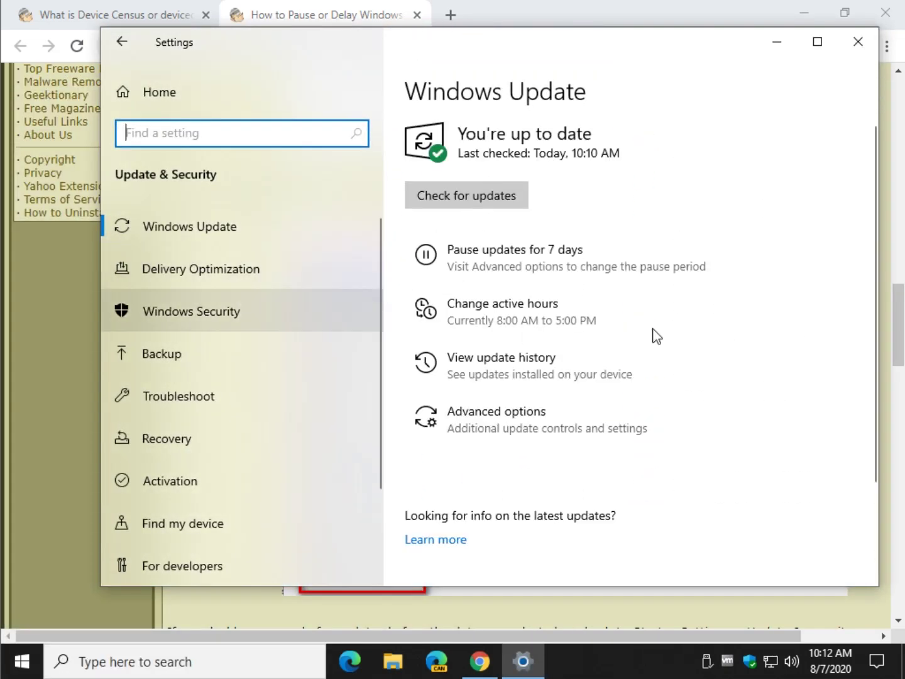
{"action": "left_click", "coordinate": [498, 425]}
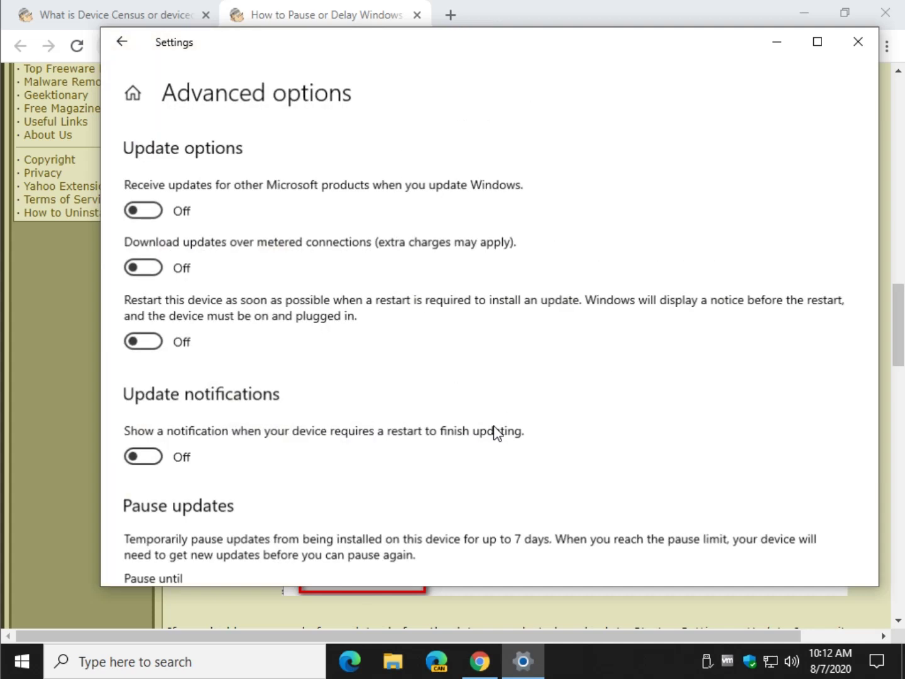
{"action": "scroll", "coordinate": [337, 377], "scroll_direction": "down", "scroll_amount": 3}
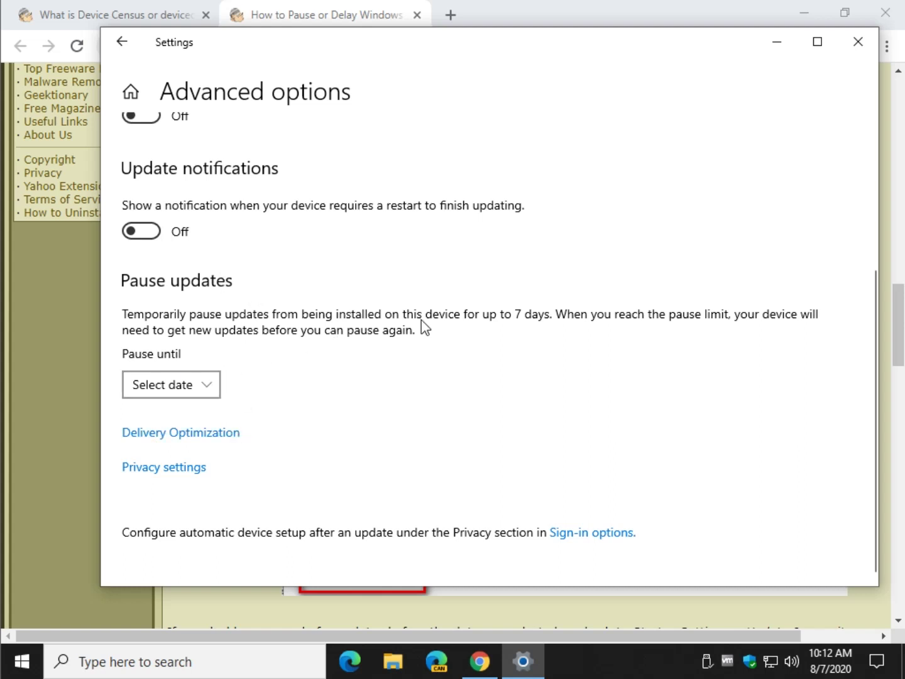
{"action": "left_click", "coordinate": [206, 401]}
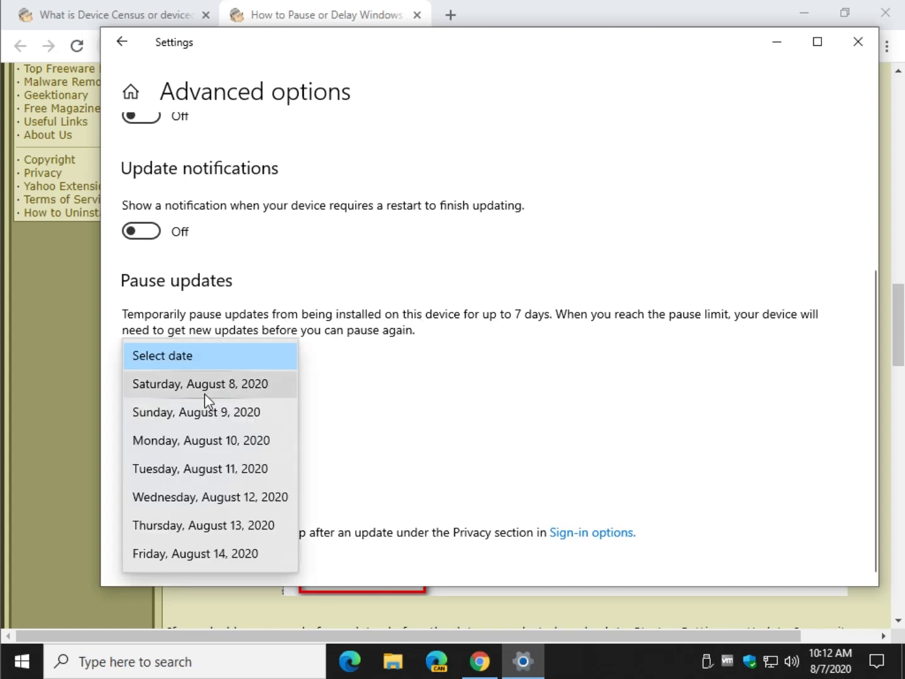
{"action": "left_click", "coordinate": [423, 461]}
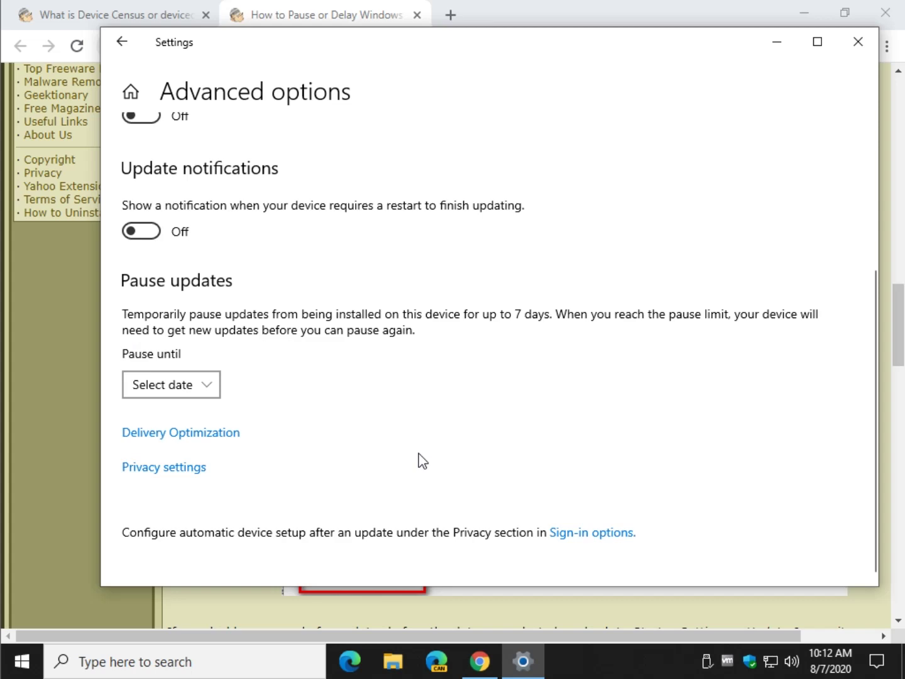
Look at Delivery Optimization, return to Advanced options, and close Settings.
{"action": "left_click", "coordinate": [198, 429]}
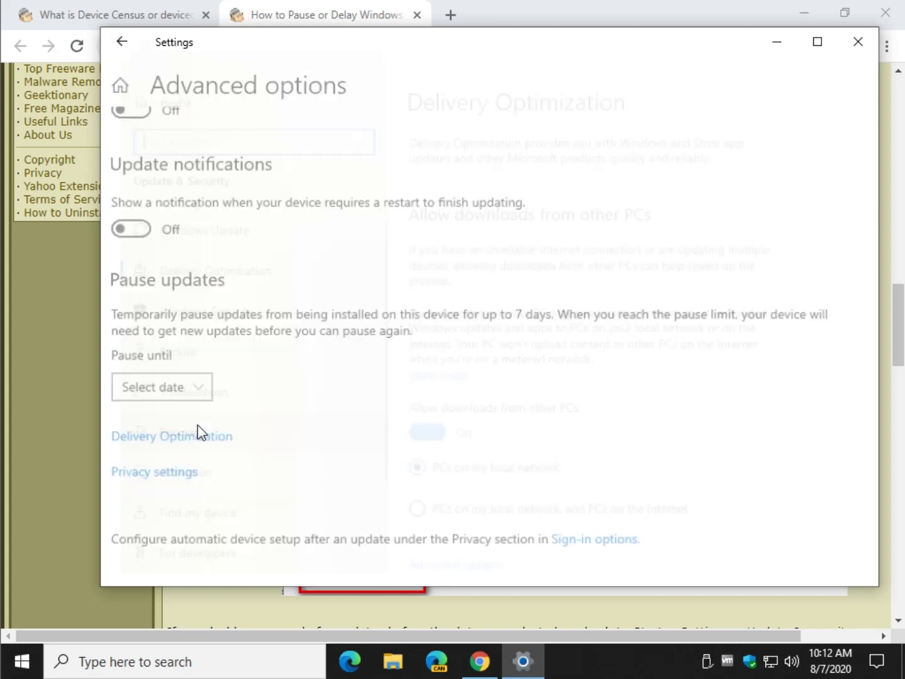
{"action": "scroll", "coordinate": [765, 414], "scroll_direction": "down", "scroll_amount": 1}
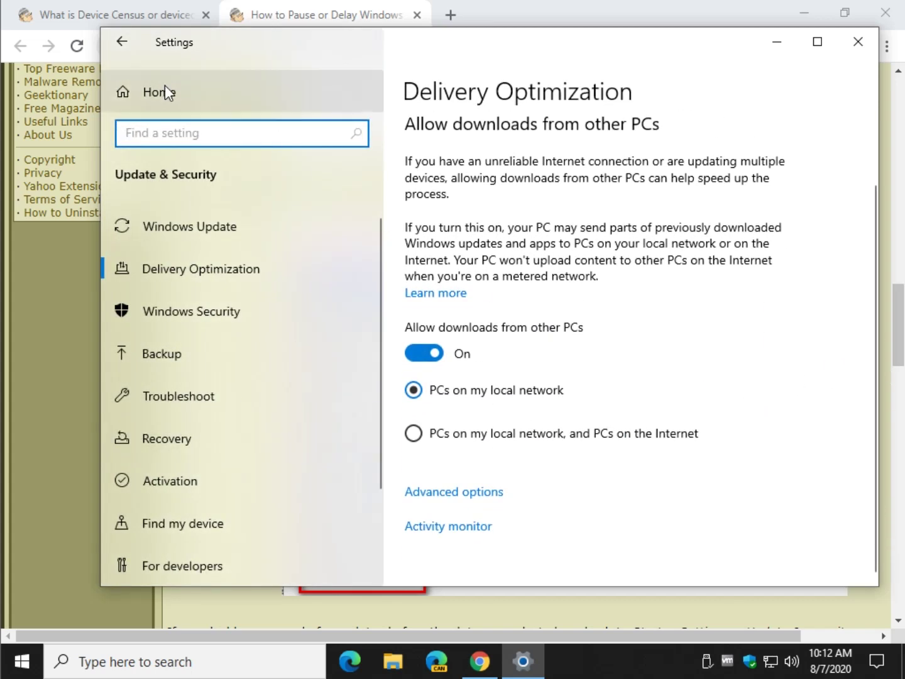
{"action": "left_click", "coordinate": [121, 49]}
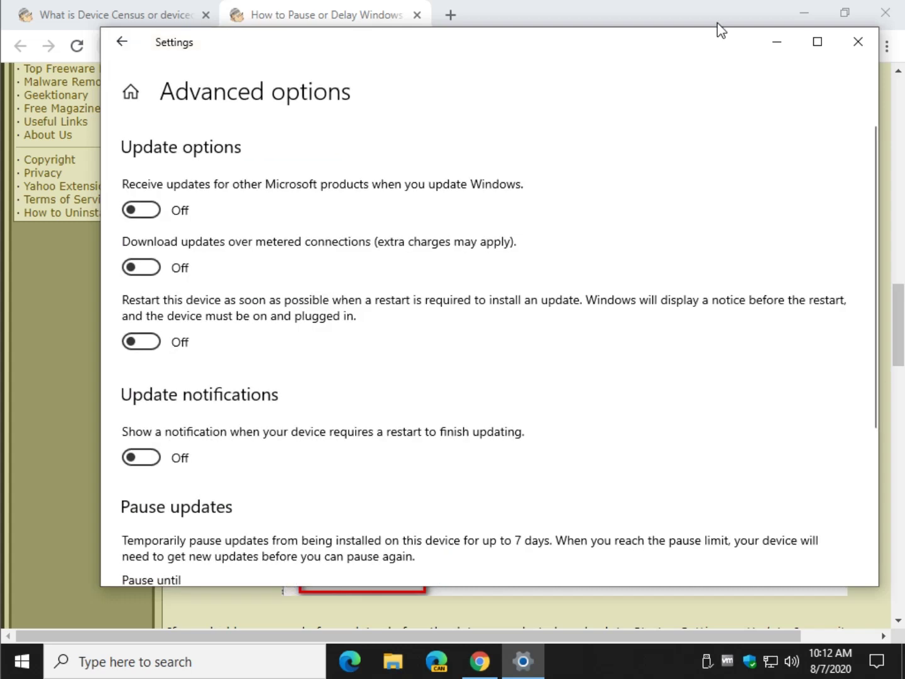
{"action": "scroll", "coordinate": [614, 294], "scroll_direction": "down", "scroll_amount": 3}
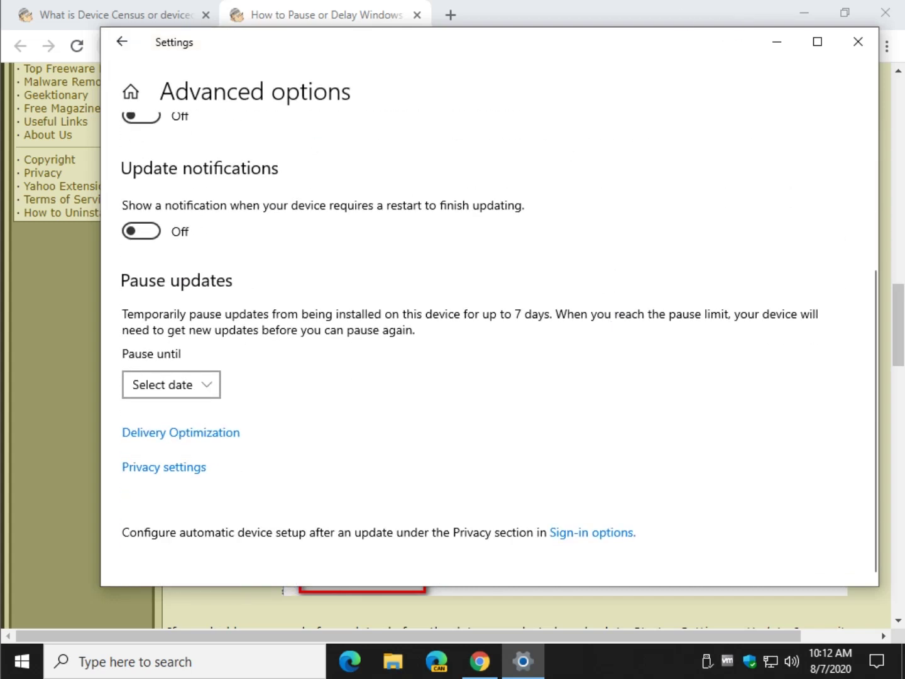
{"action": "left_click", "coordinate": [860, 44]}
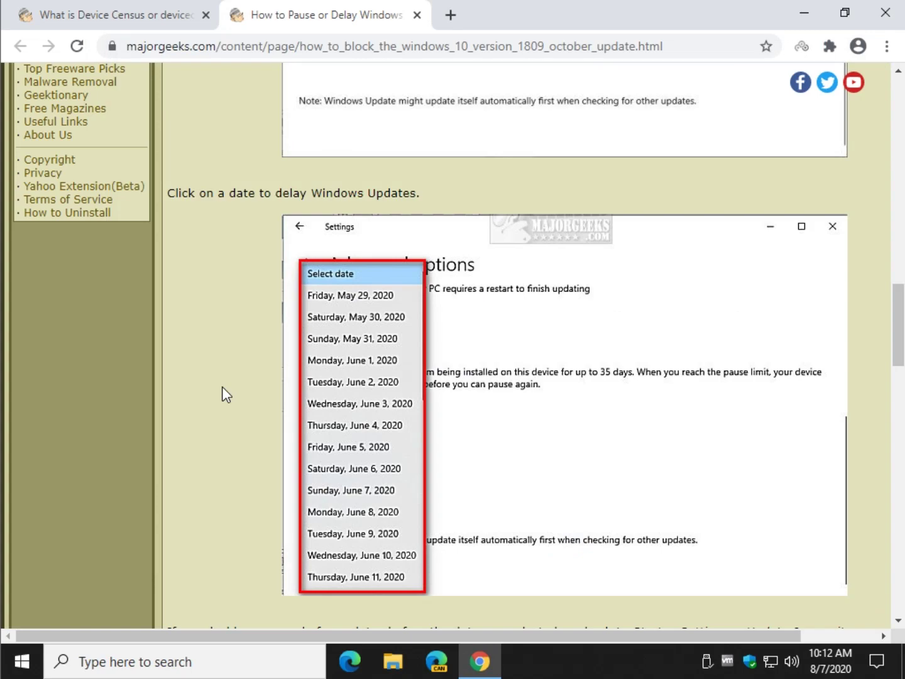
Leave the pause-updates article and return to MajorGeeks' 'What is Device Census or devicecensus.exe' tab, viewed from its title.
{"action": "scroll", "coordinate": [223, 395], "scroll_direction": "up", "scroll_amount": 15}
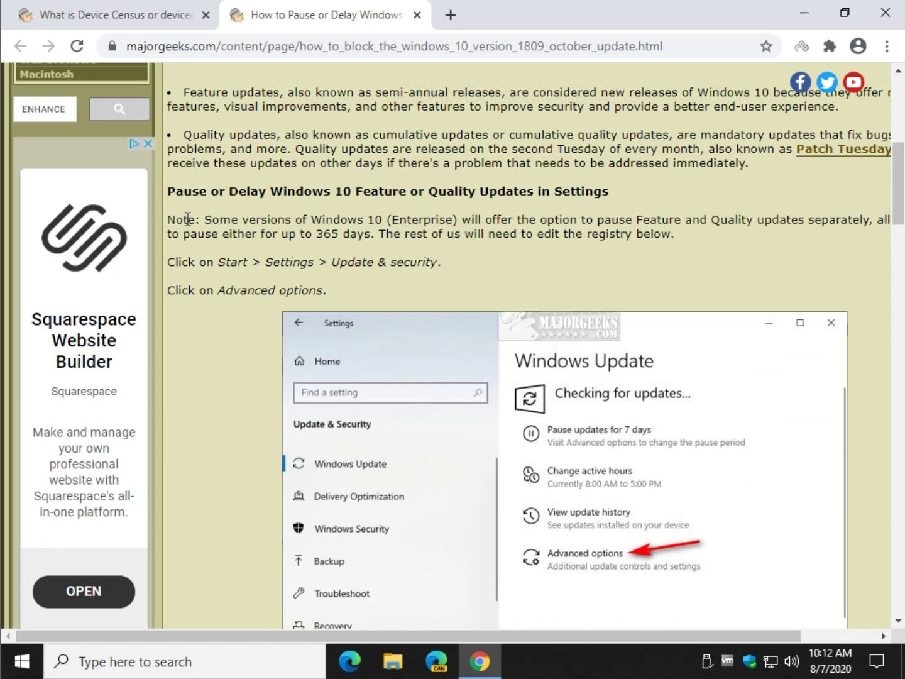
{"action": "scroll", "coordinate": [274, 281], "scroll_direction": "up", "scroll_amount": 3}
{"action": "scroll", "coordinate": [275, 274], "scroll_direction": "up", "scroll_amount": 2}
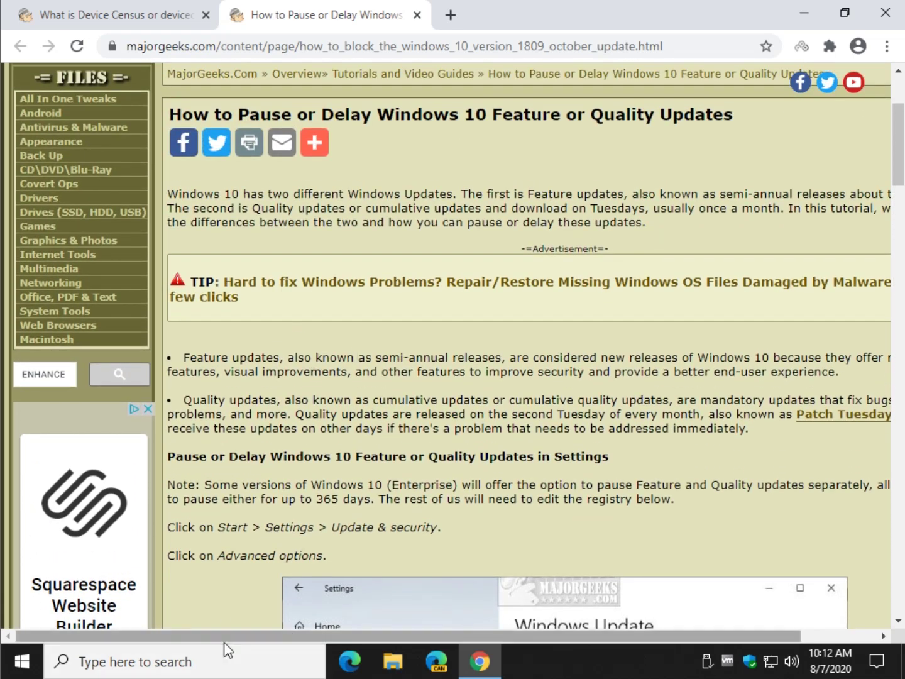
{"action": "left_click_drag", "start_coordinate": [257, 639], "coordinate": [414, 636]}
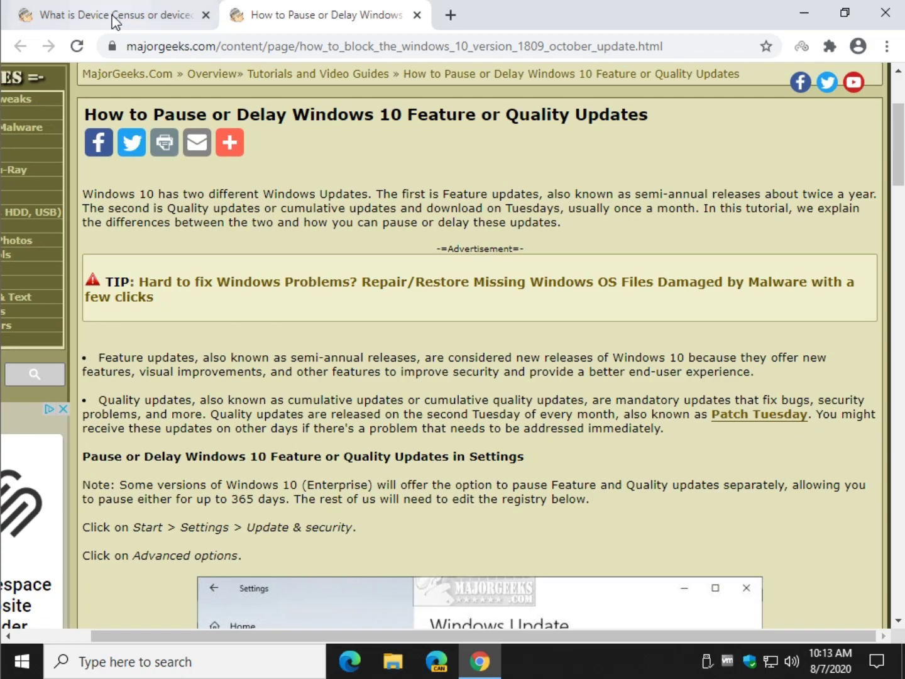
{"action": "left_click", "coordinate": [144, 15]}
{"action": "scroll", "coordinate": [281, 614], "scroll_direction": "up", "scroll_amount": 15}
{"action": "scroll", "coordinate": [308, 525], "scroll_direction": "up", "scroll_amount": 8}
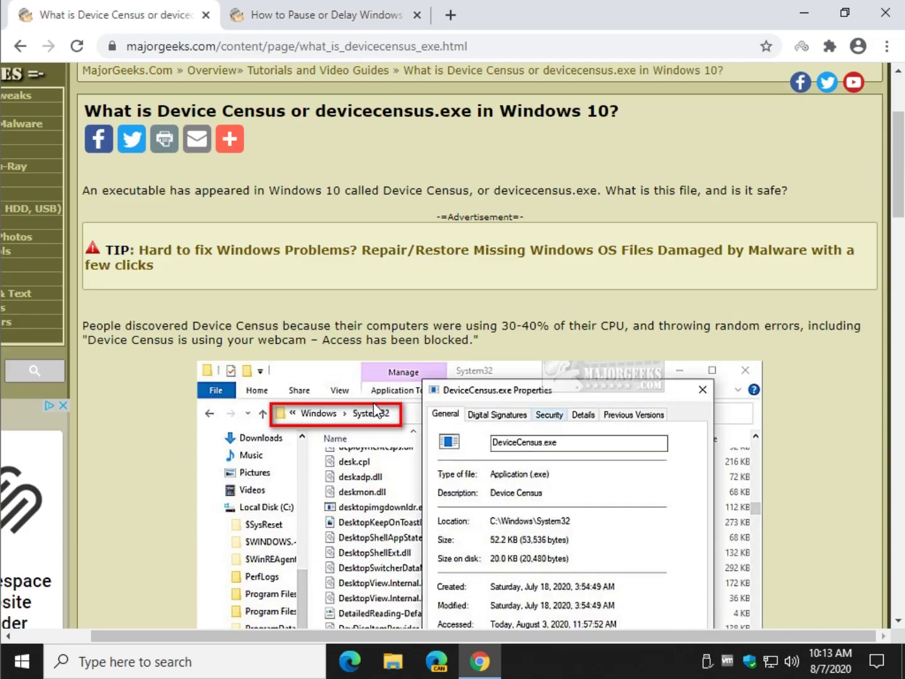
{"action": "scroll", "coordinate": [322, 324], "scroll_direction": "down", "scroll_amount": 3}
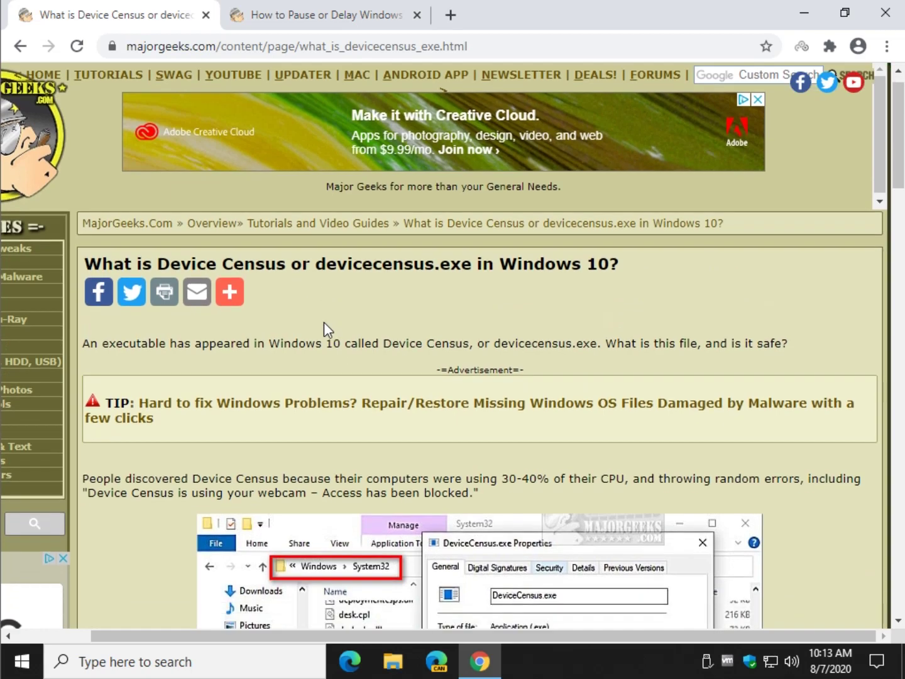